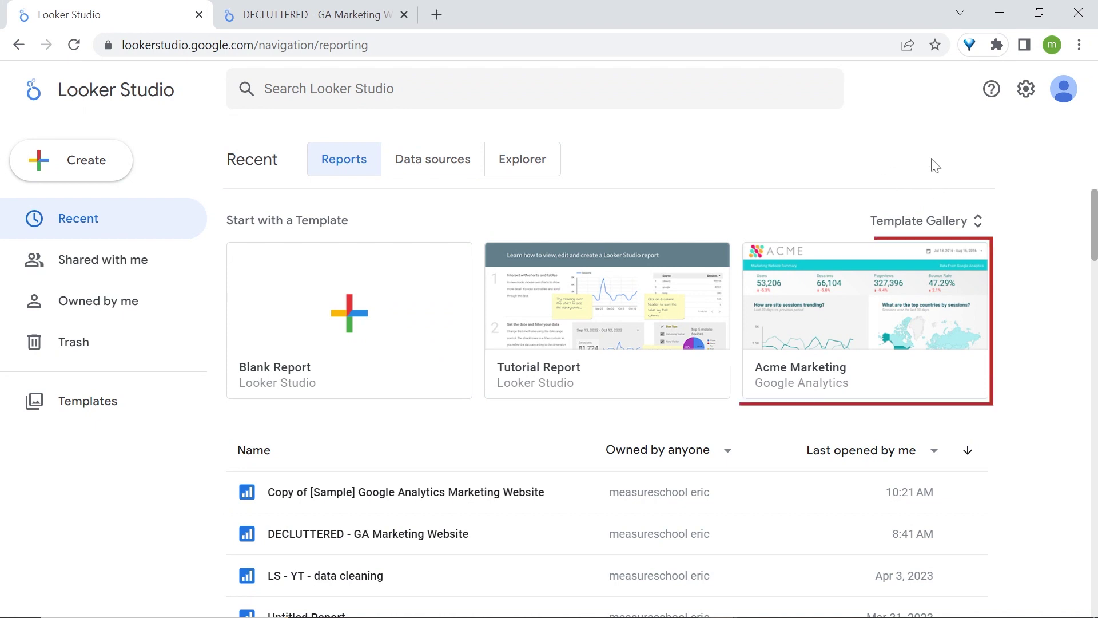
Open the Acme Marketing sample report, look through it, and make an editable copy
left_click(825, 287)
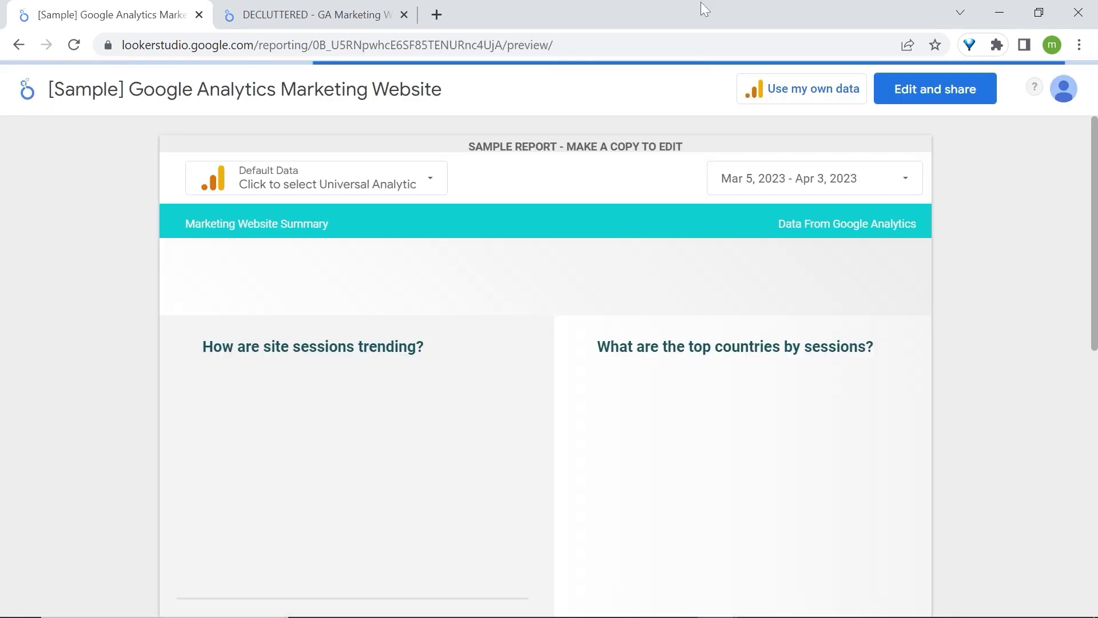
scroll(1014, 218, "down", 6)
scroll(991, 310, "down", 3)
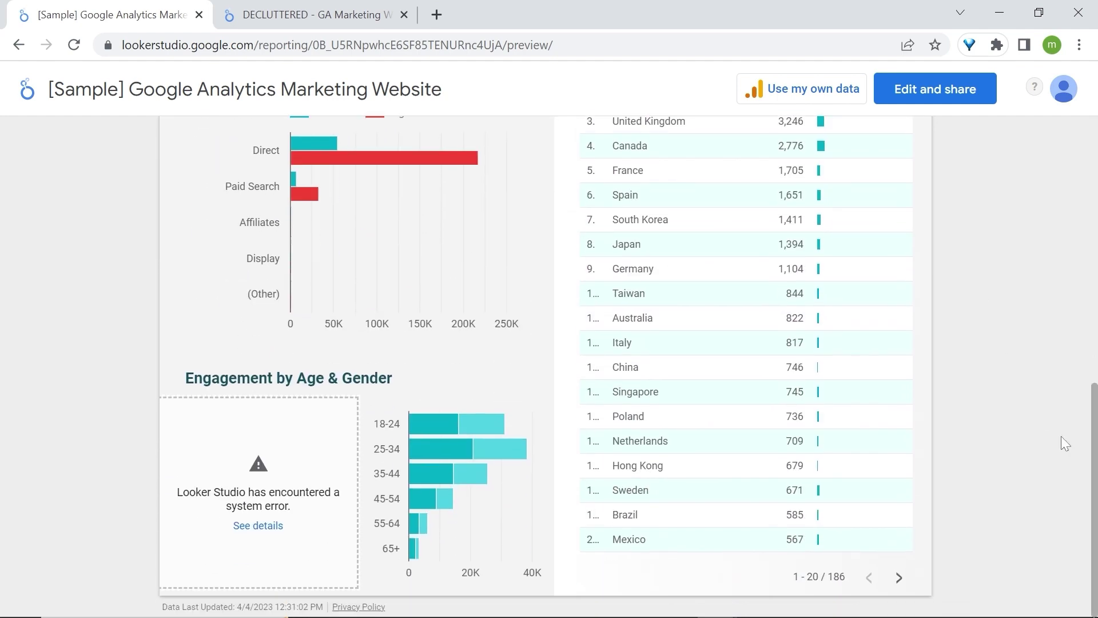
left_click_drag(1095, 480, 1091, 212)
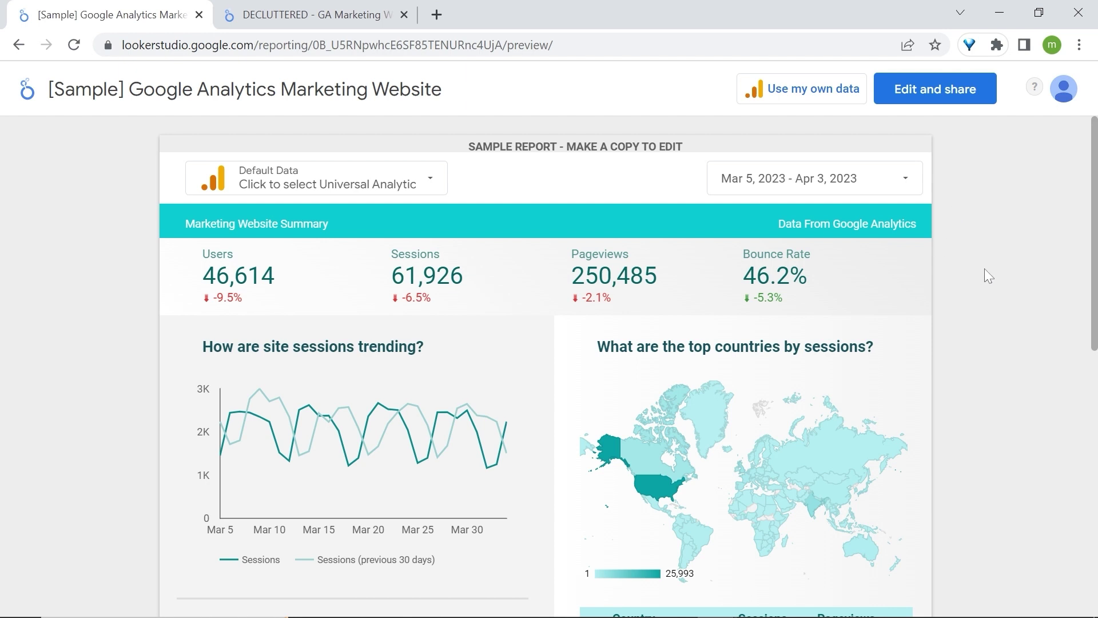
left_click(313, 11)
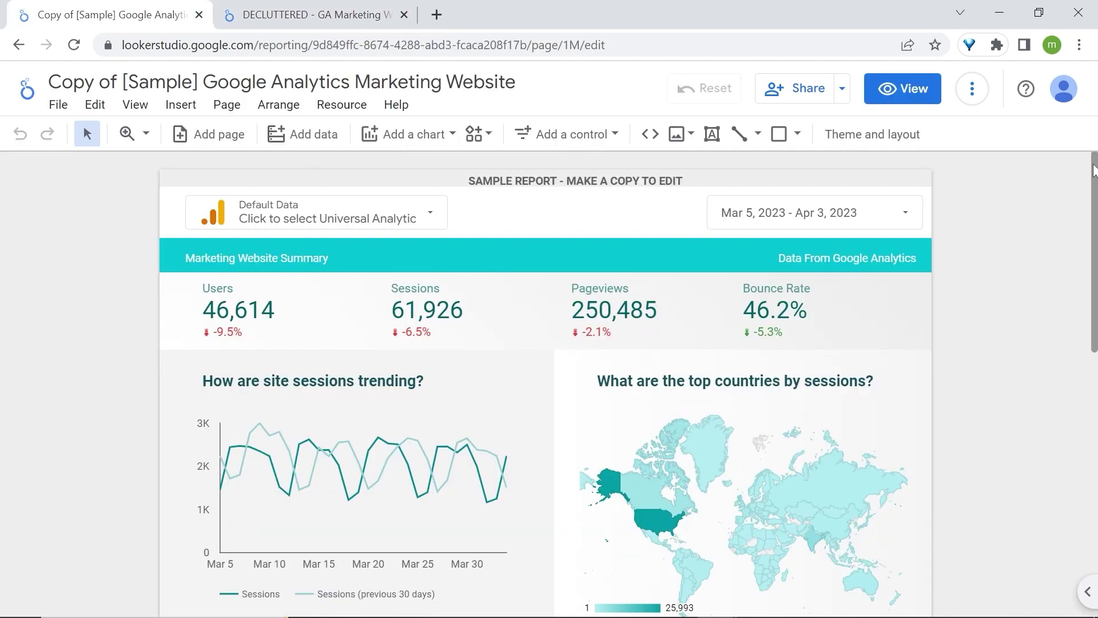
mouse_move(1093, 170)
left_mouse_down()
mouse_move(1092, 441)
mouse_move(1095, 167)
left_mouse_up()
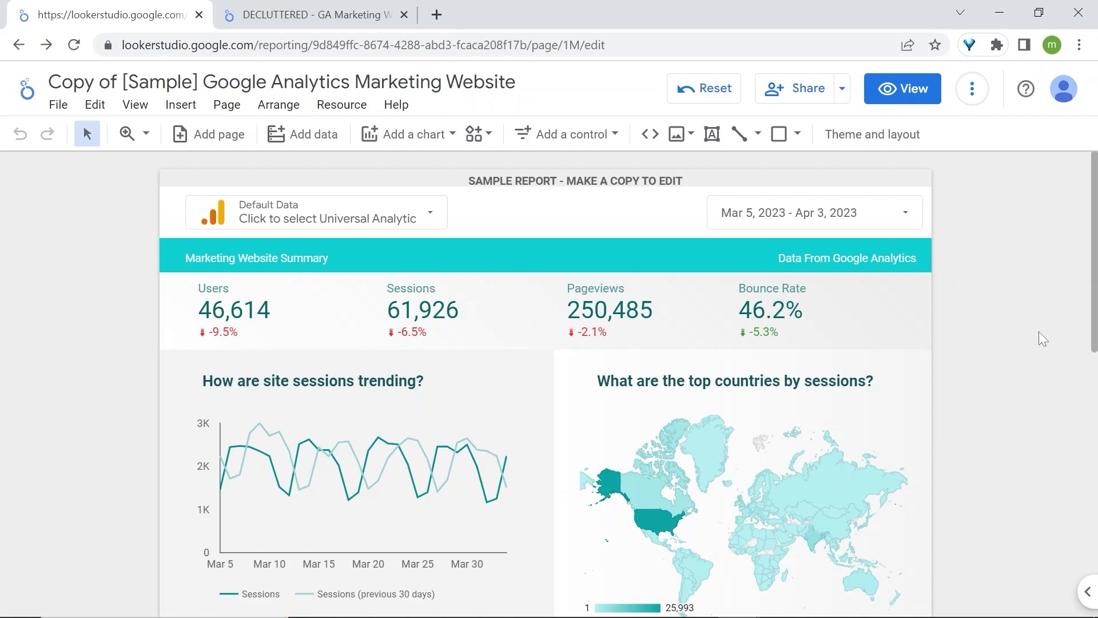
Try stretching the banner, undo that, then delete the teal Marketing Website Summary banner
left_click(525, 250)
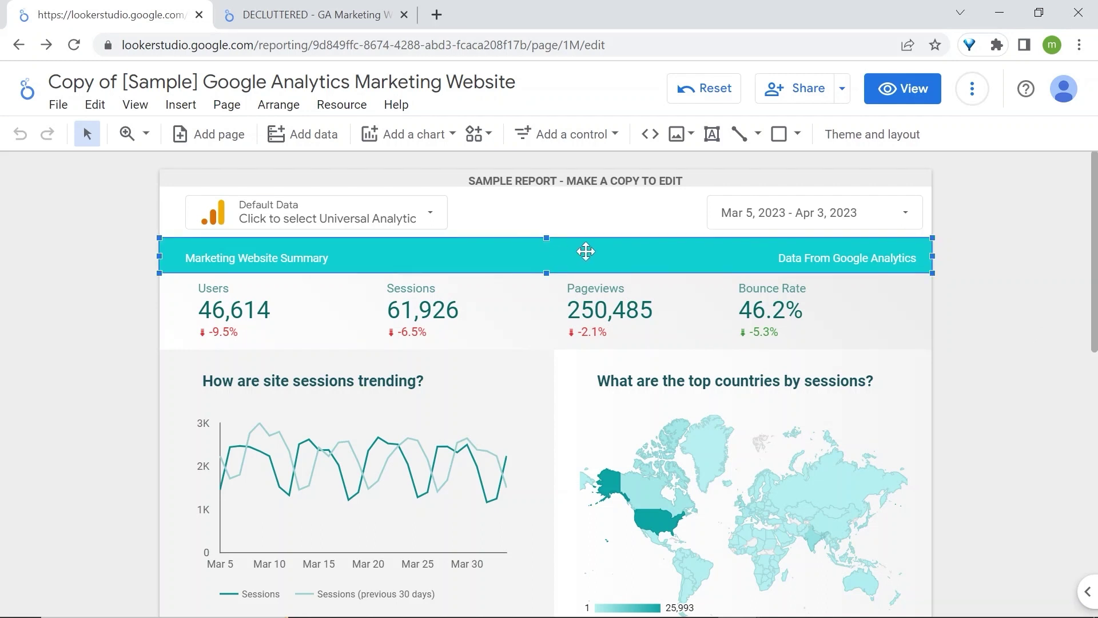
left_click_drag(546, 240, 545, 188)
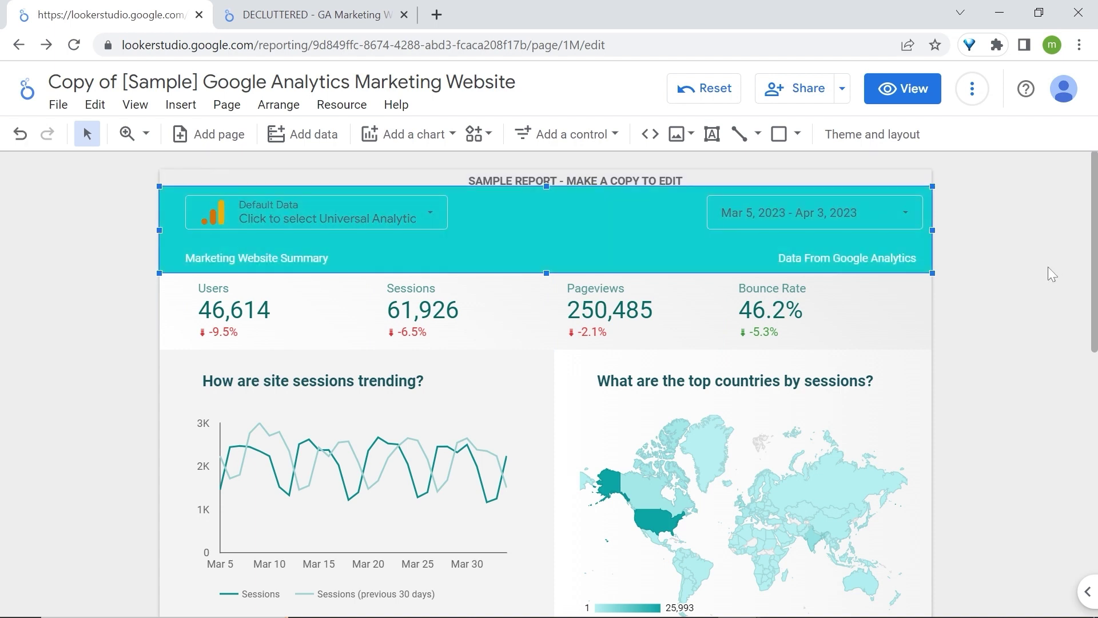
left_click(1004, 259)
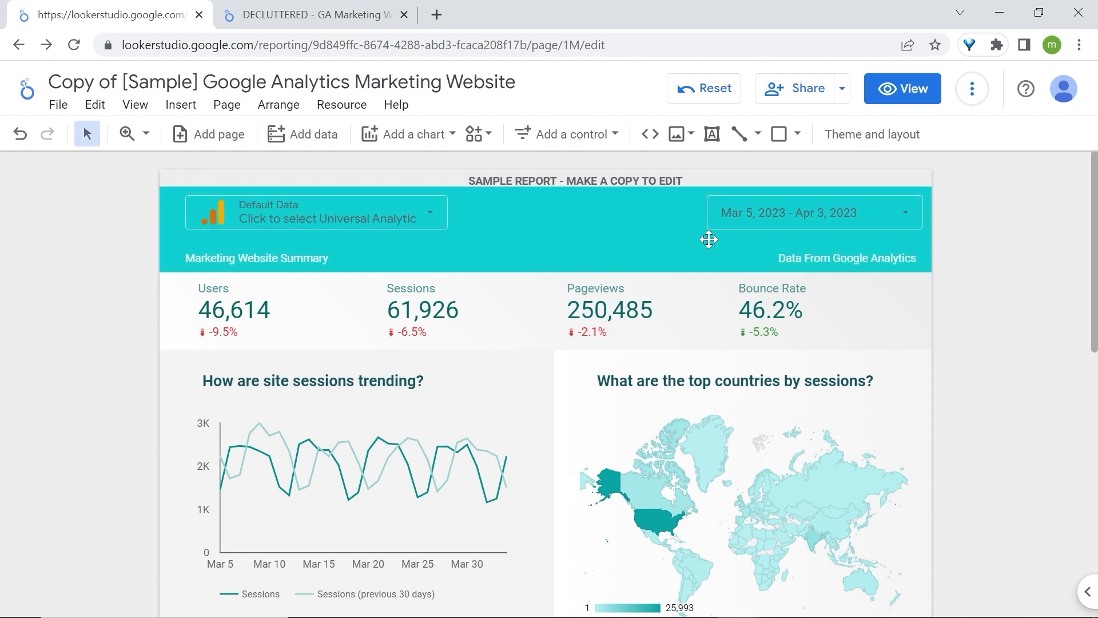
left_click(20, 134)
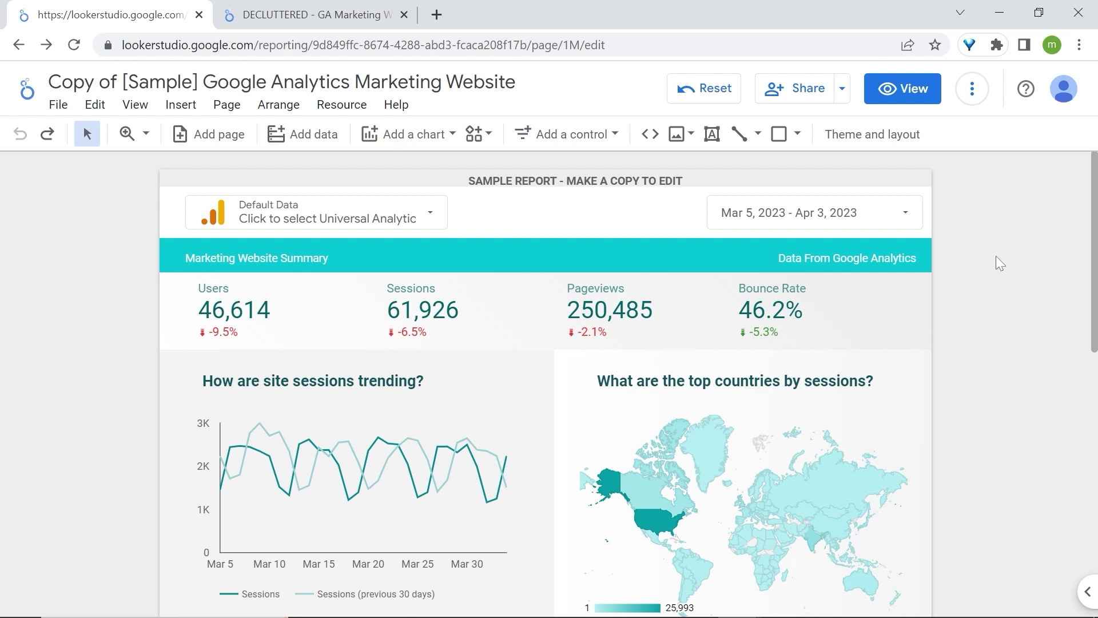
left_click(625, 257)
key("ctrl+y")
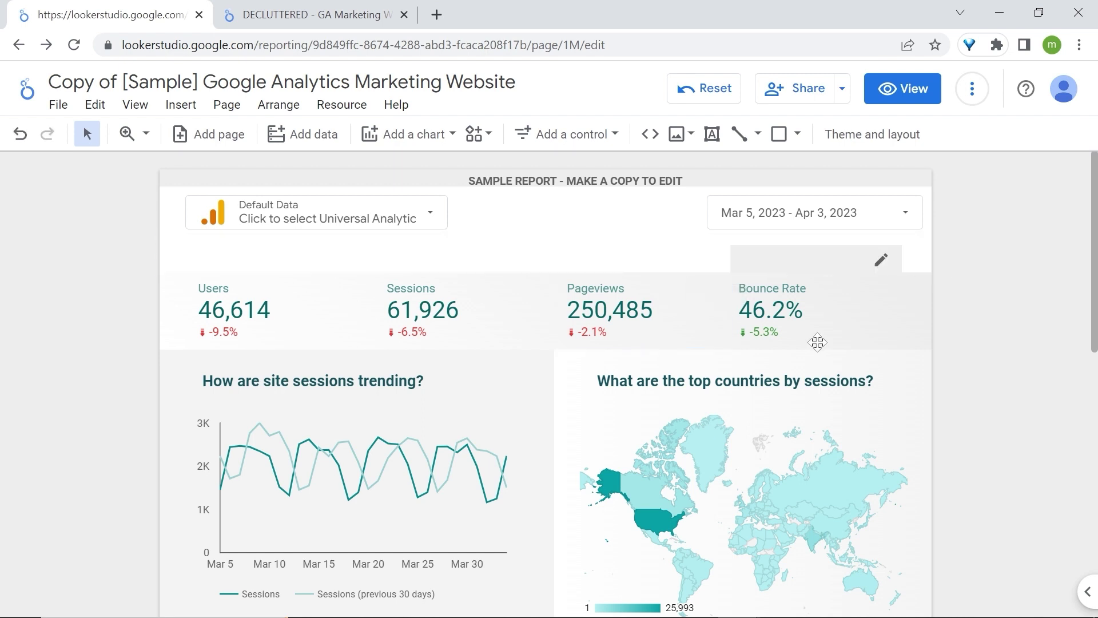
Stretch the scorecard backdrop up to the header and shift the Users, Sessions and Pageviews scorecards up
left_click(905, 309)
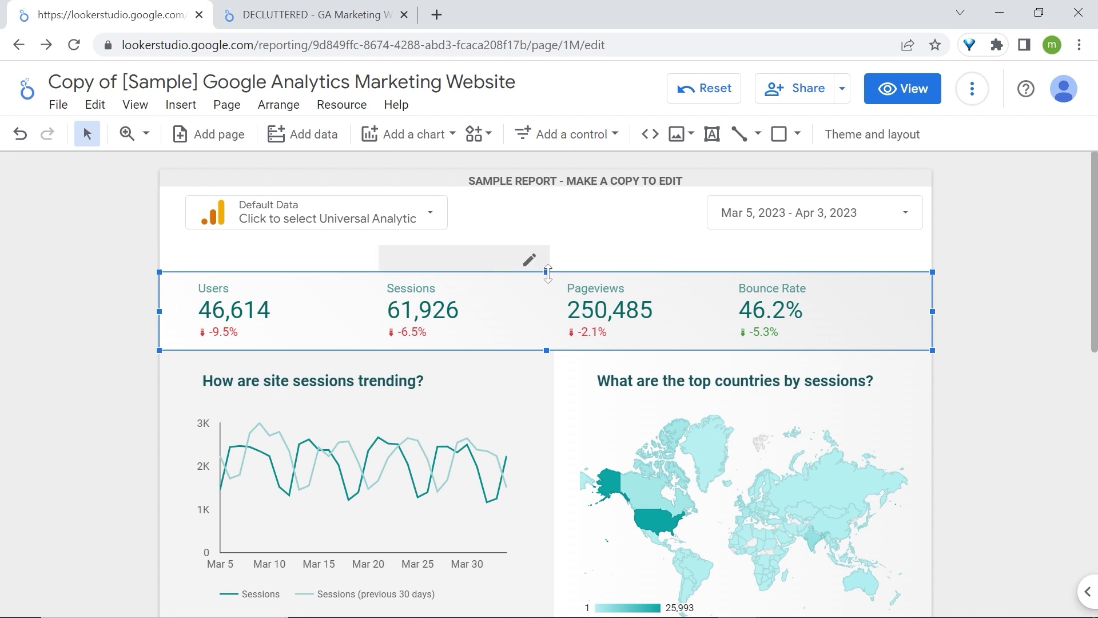
left_click_drag(547, 273, 547, 187)
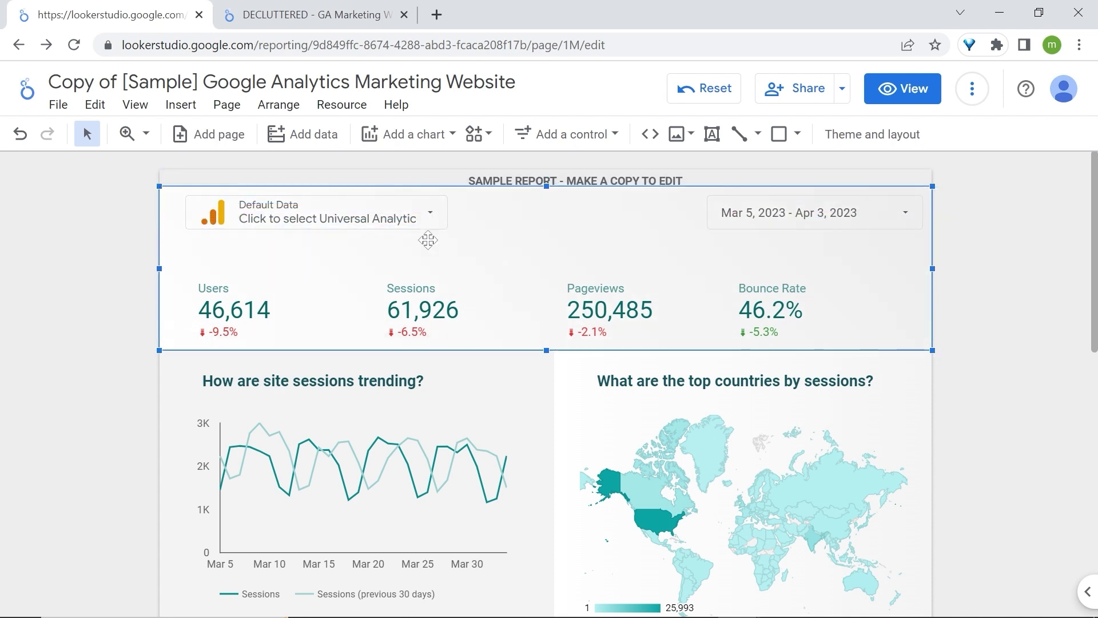
left_click(220, 313)
left_click(455, 318, "shift")
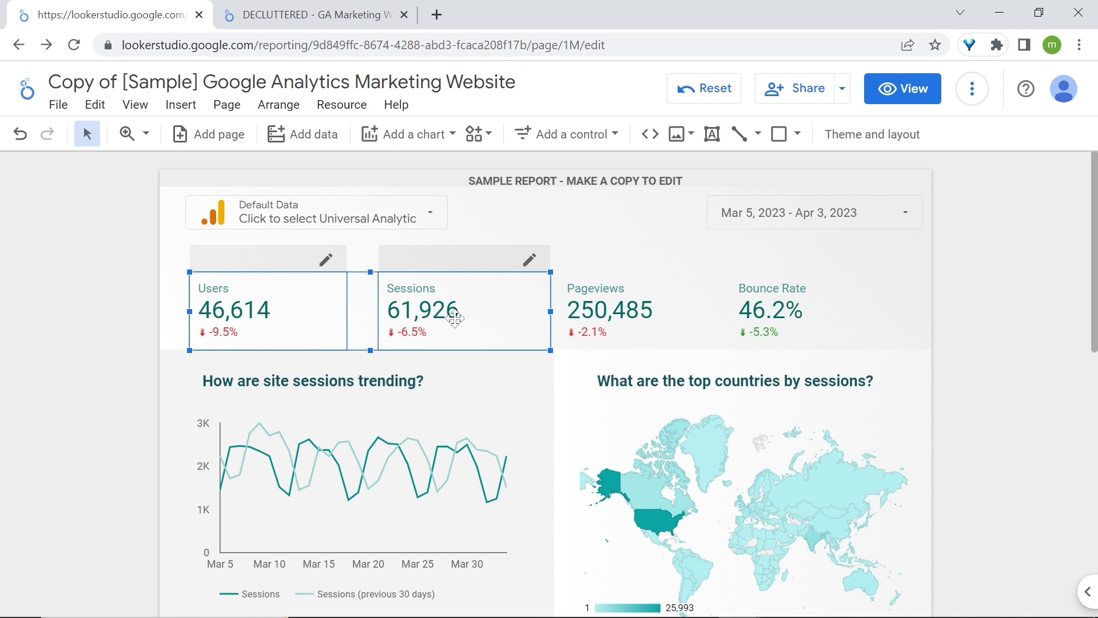
left_click(684, 304, "shift")
key("Escape")
Move the country sessions table up under its top-countries heading and shorten it from the bottom
scroll(1093, 228, "down", 1)
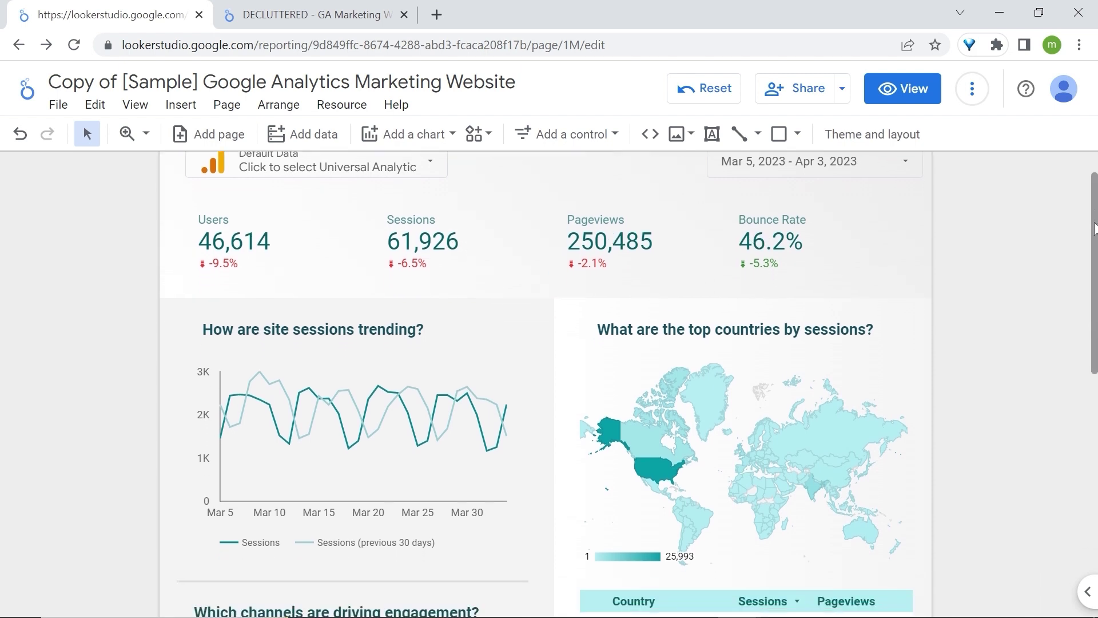
left_click_drag(1094, 229, 1092, 286)
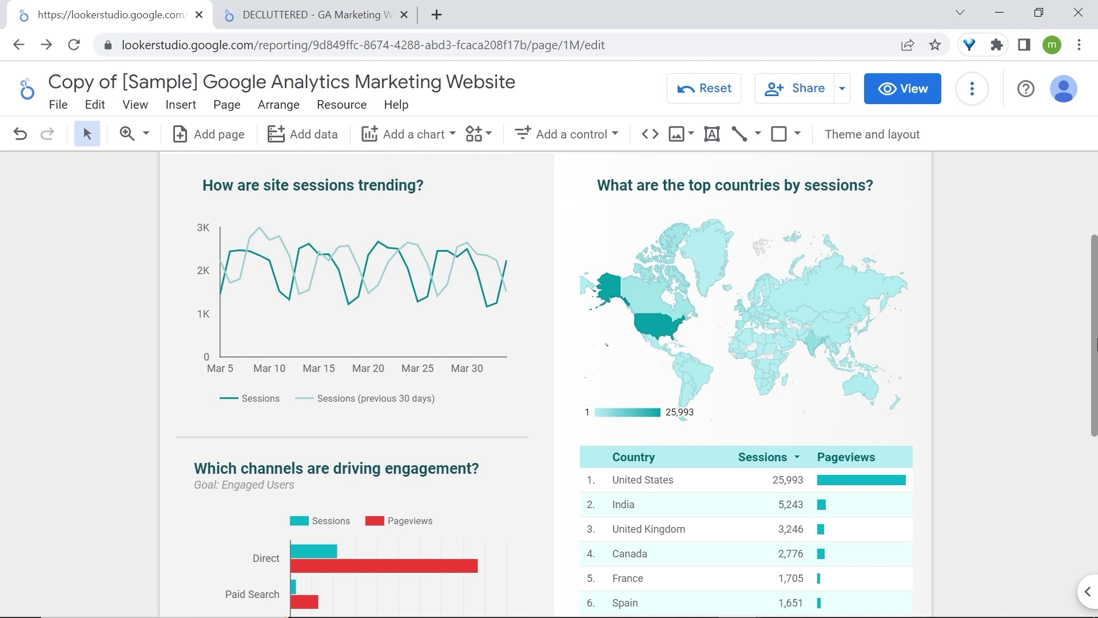
scroll(813, 354, "down", 2)
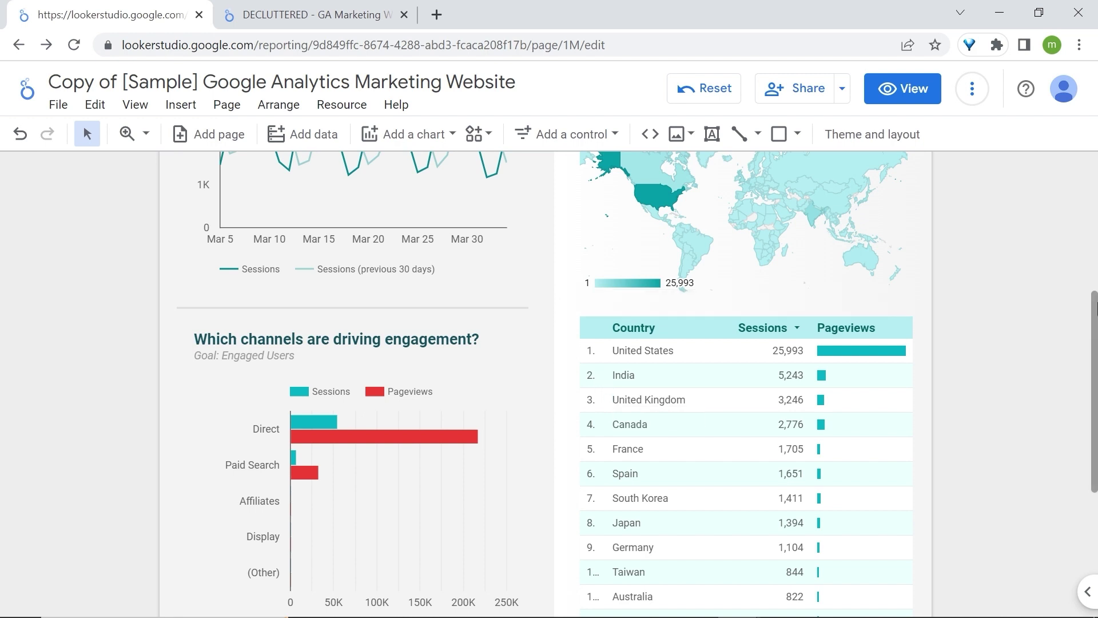
left_click_drag(1095, 314, 1090, 249)
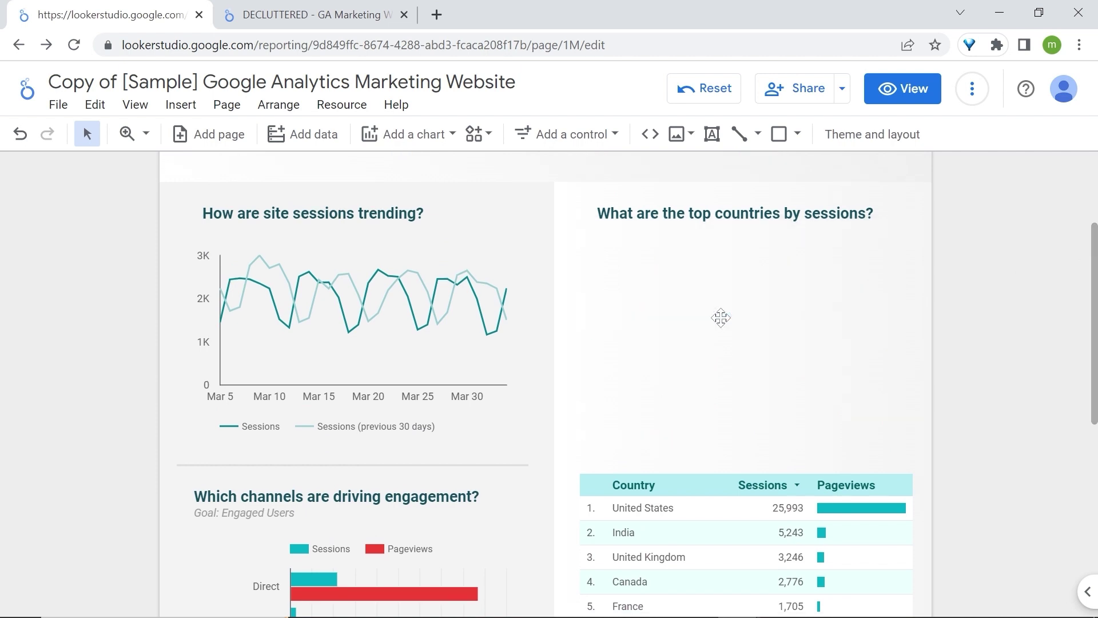
scroll(721, 492, "up", 1)
left_click_drag(726, 476, 723, 236)
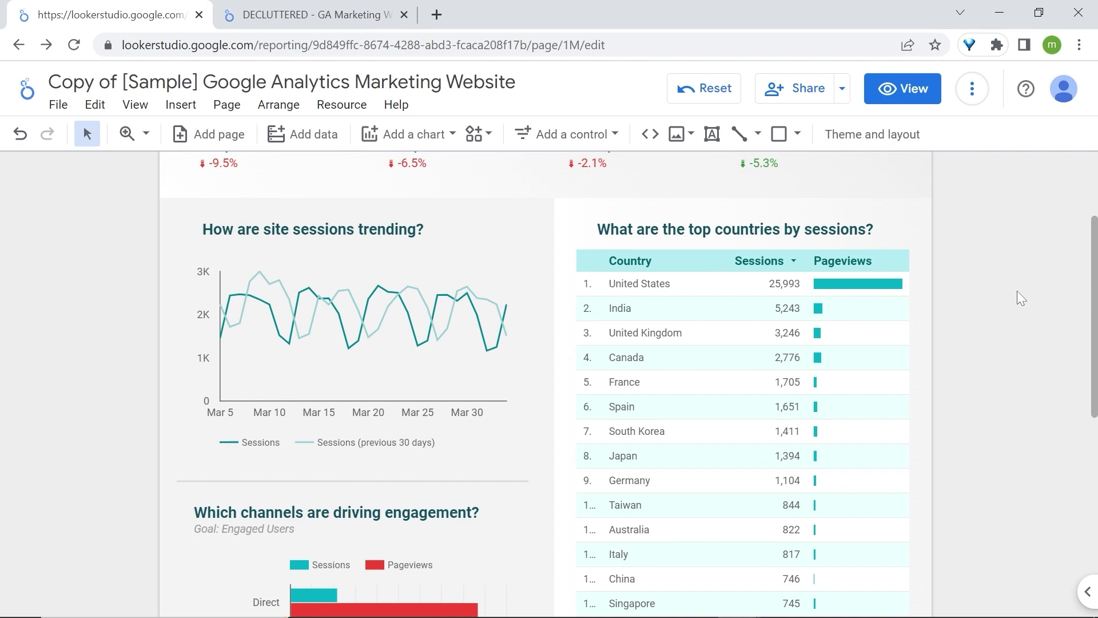
scroll(1065, 306, "down", 5)
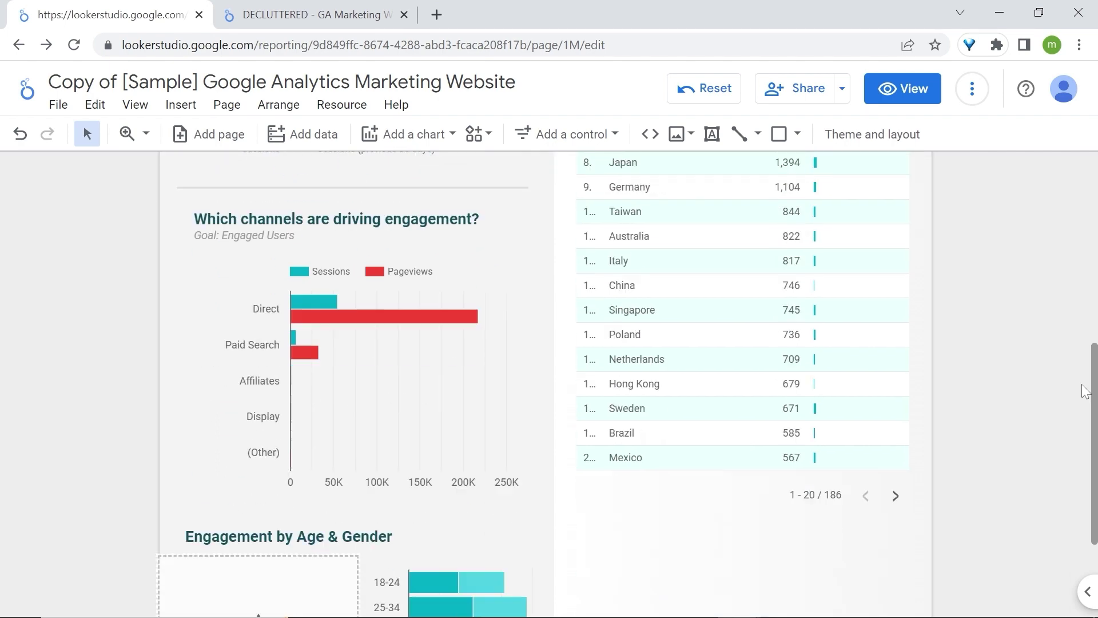
left_click_drag(743, 492, 781, 371)
scroll(1042, 354, "up", 6)
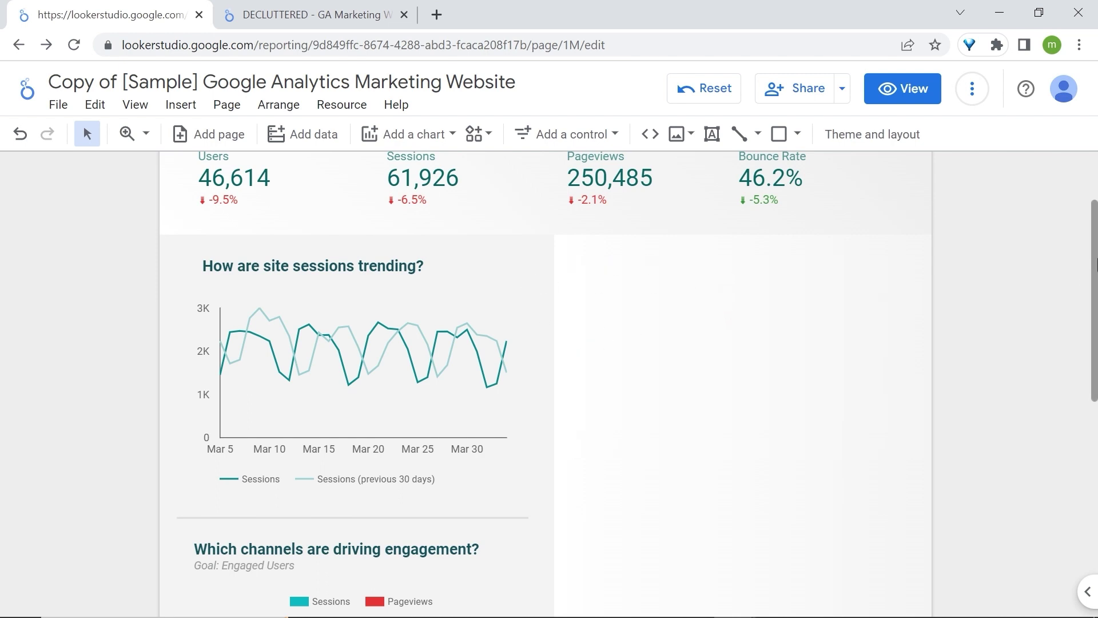
Add a page filter that includes only rows where Country equals United States
scroll(1095, 189, "up", 2)
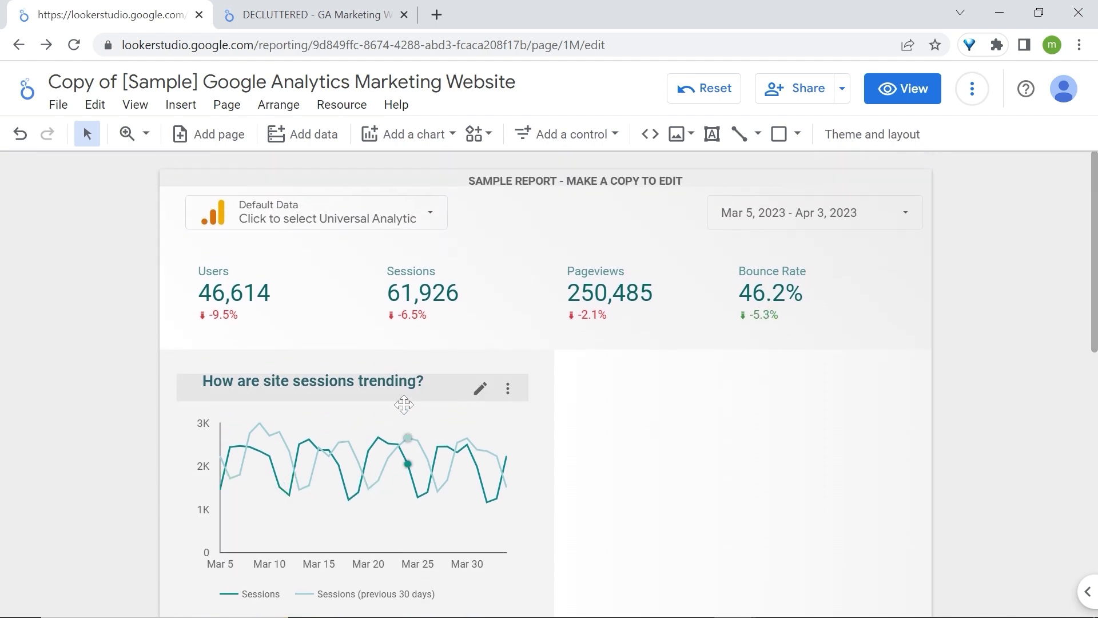
left_click(240, 108)
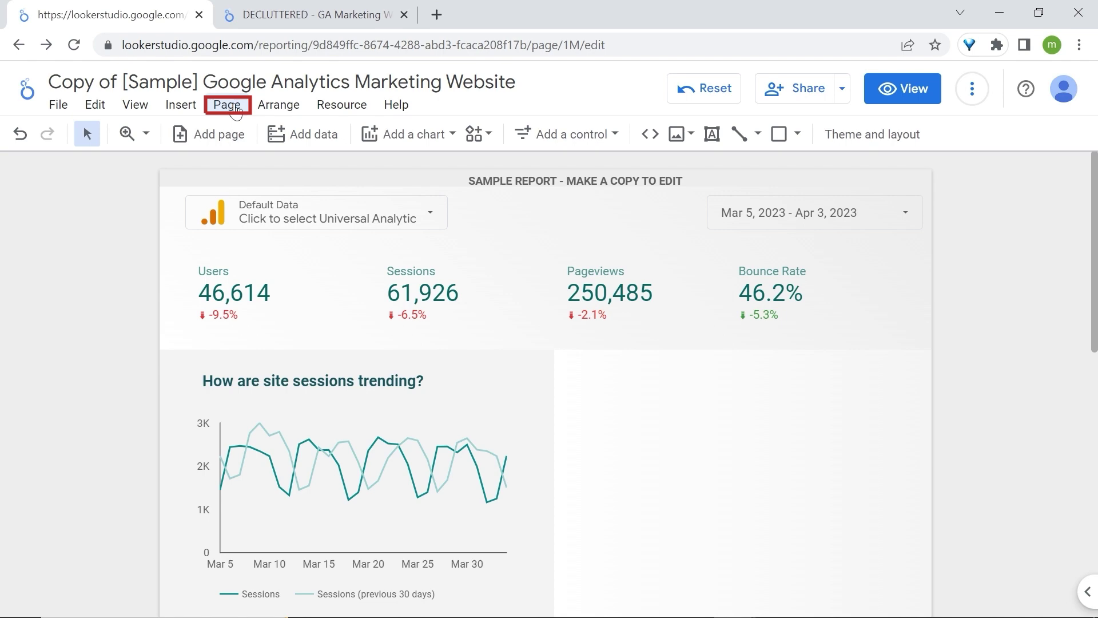
left_click(301, 220)
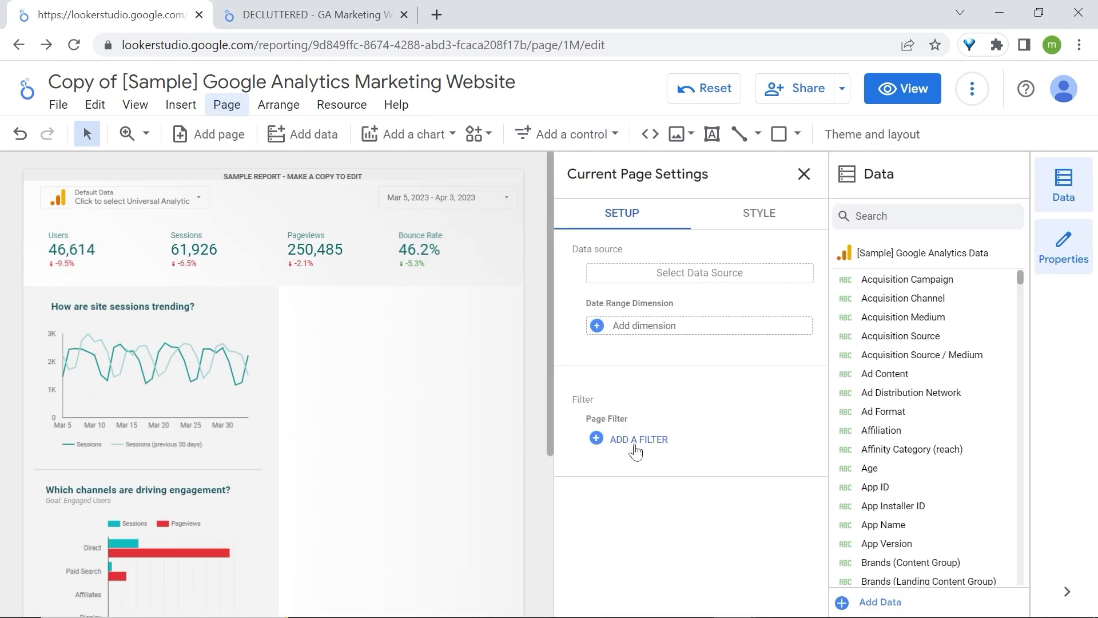
left_click(640, 450)
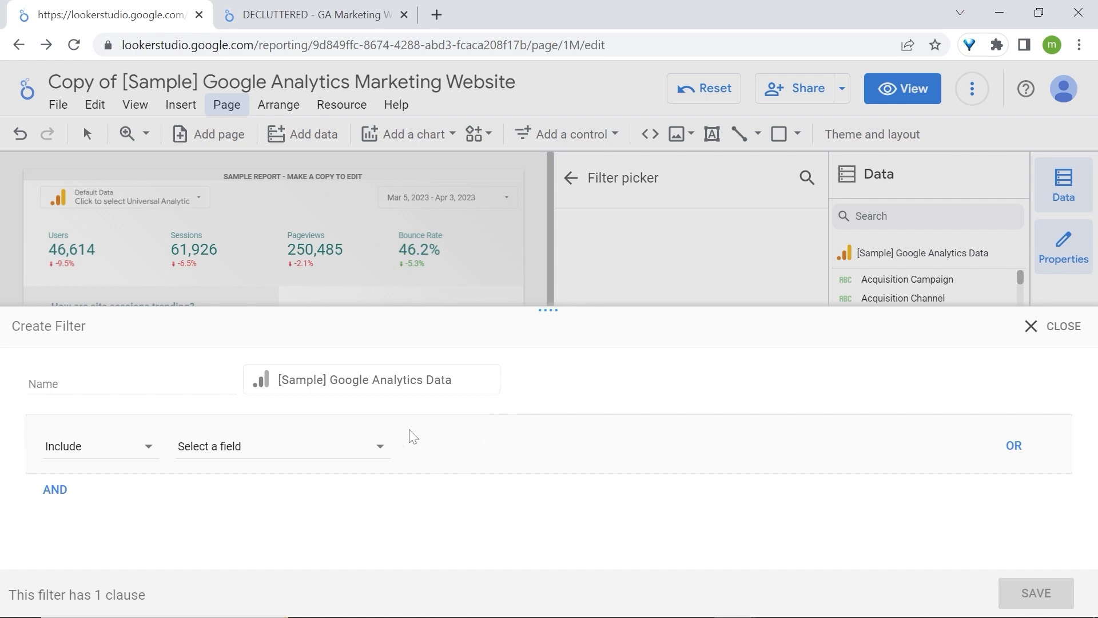
left_click(321, 453)
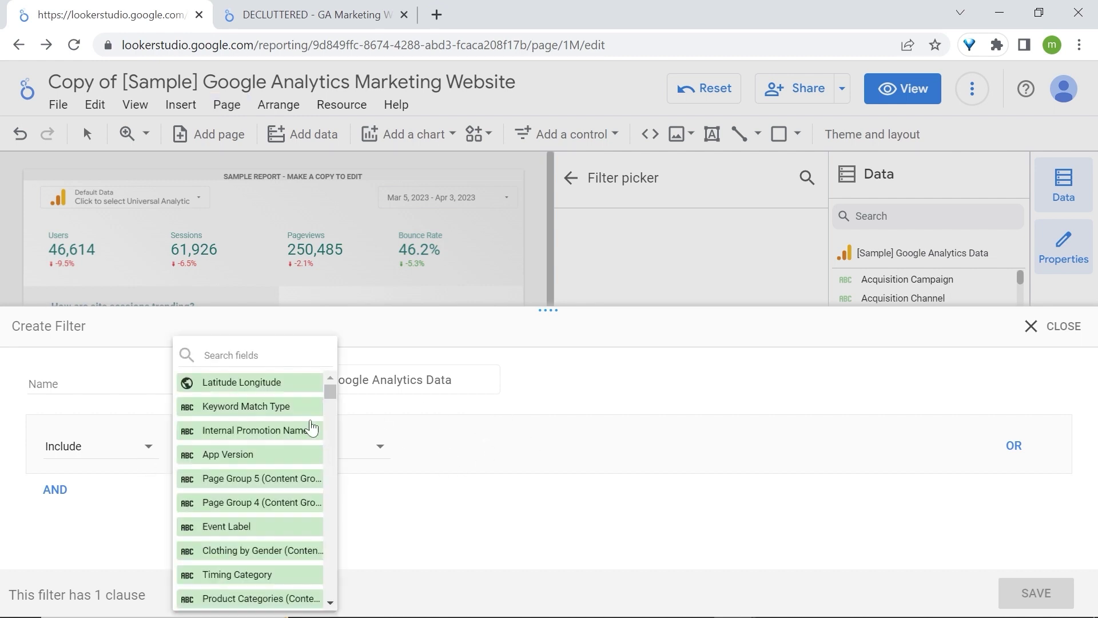
type("country")
key("Return")
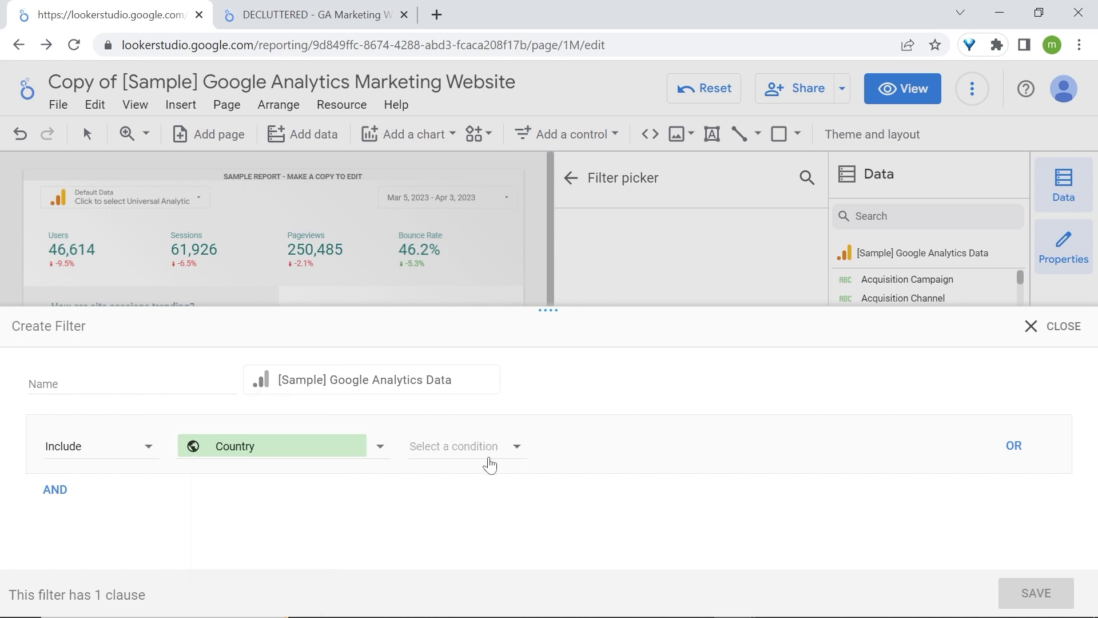
left_click(483, 455)
left_click(539, 344)
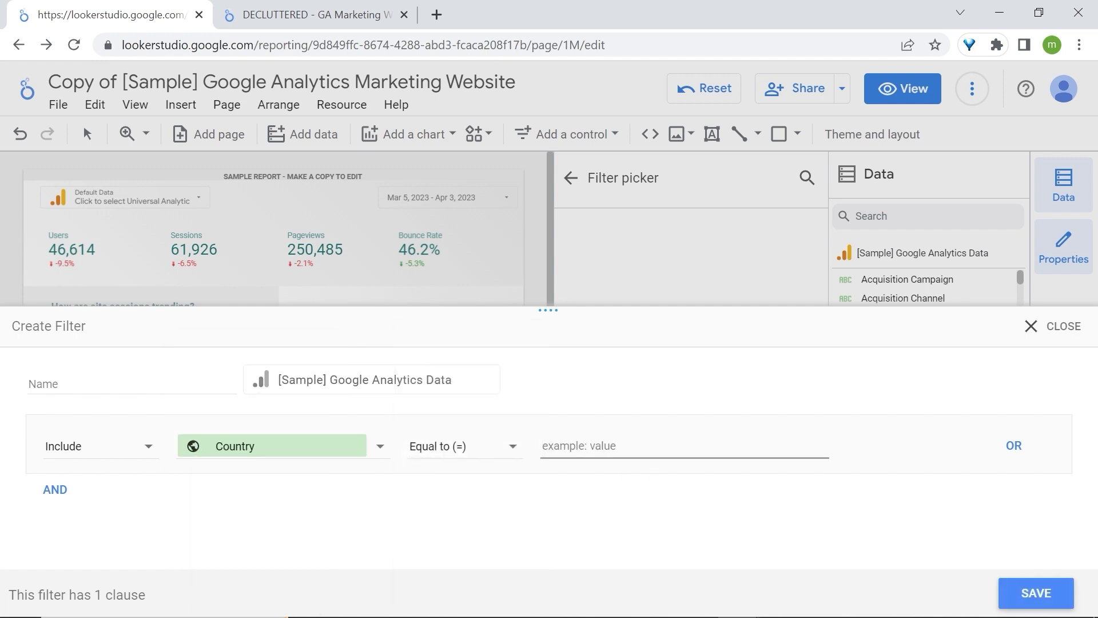
type("United States")
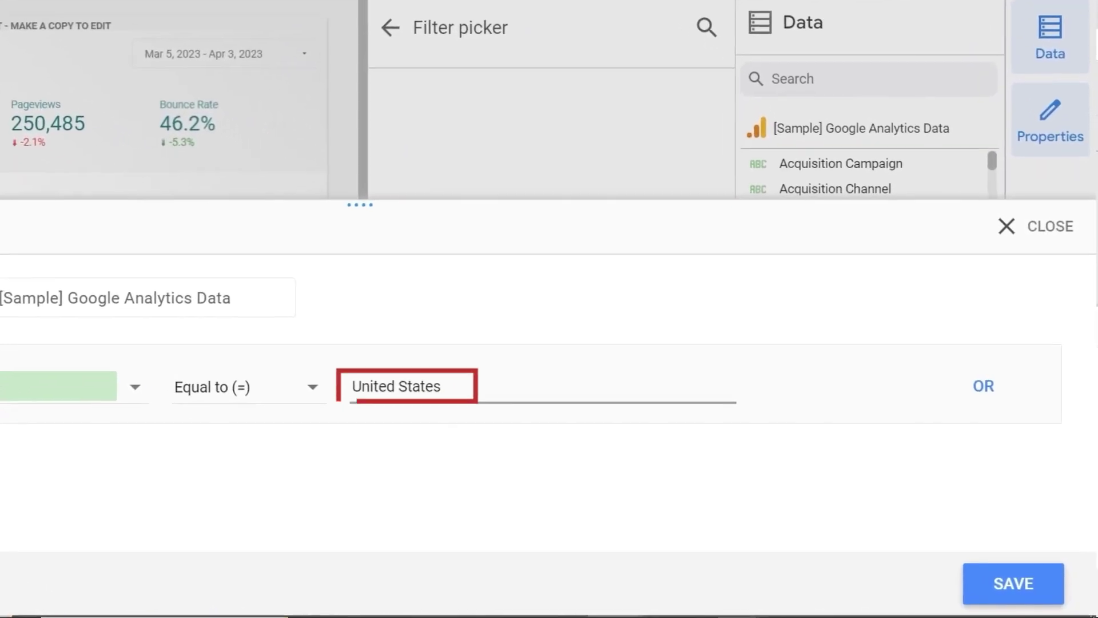
left_click(1024, 589)
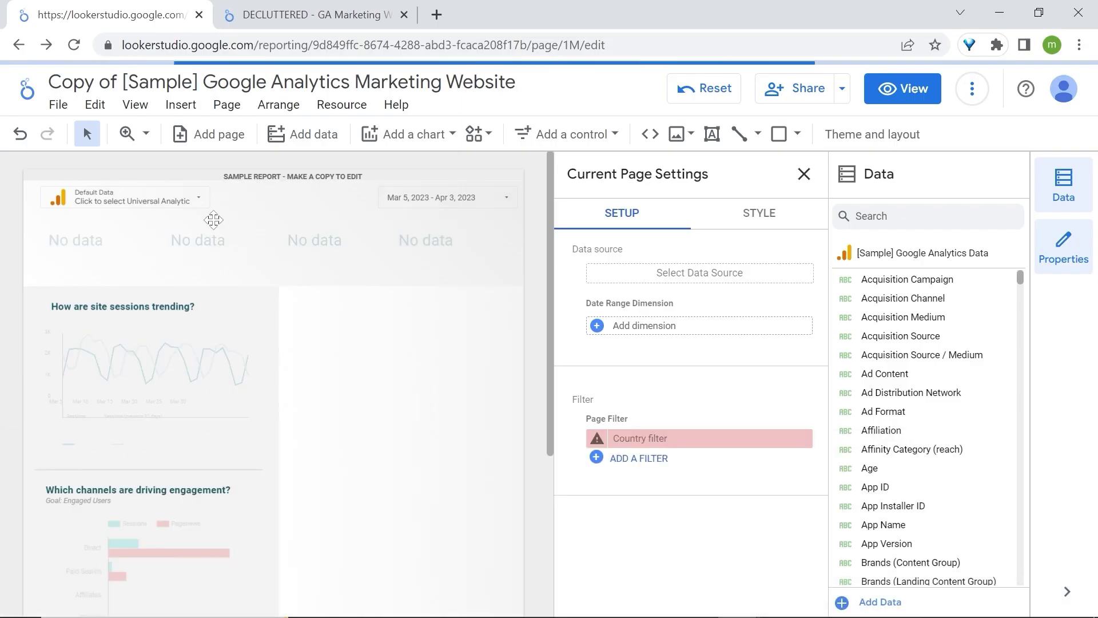
Drag the 'Which channels are driving engagement?' chart into the empty right column beside the sessions chart
left_click(804, 173)
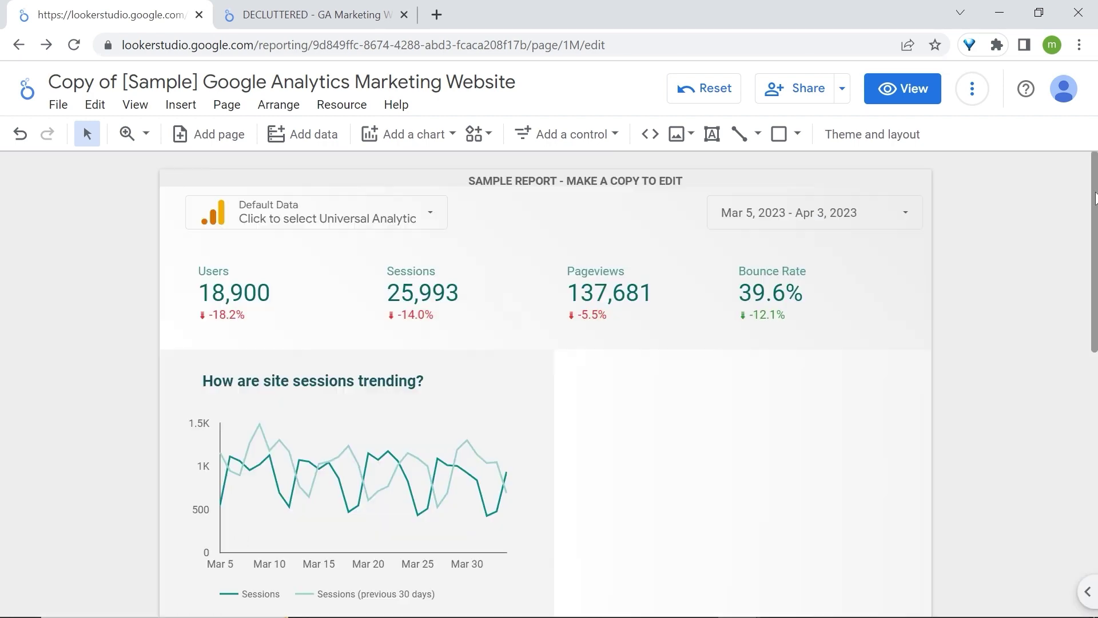
scroll(1092, 284, "down", 5)
left_click_drag(1093, 284, 1093, 272)
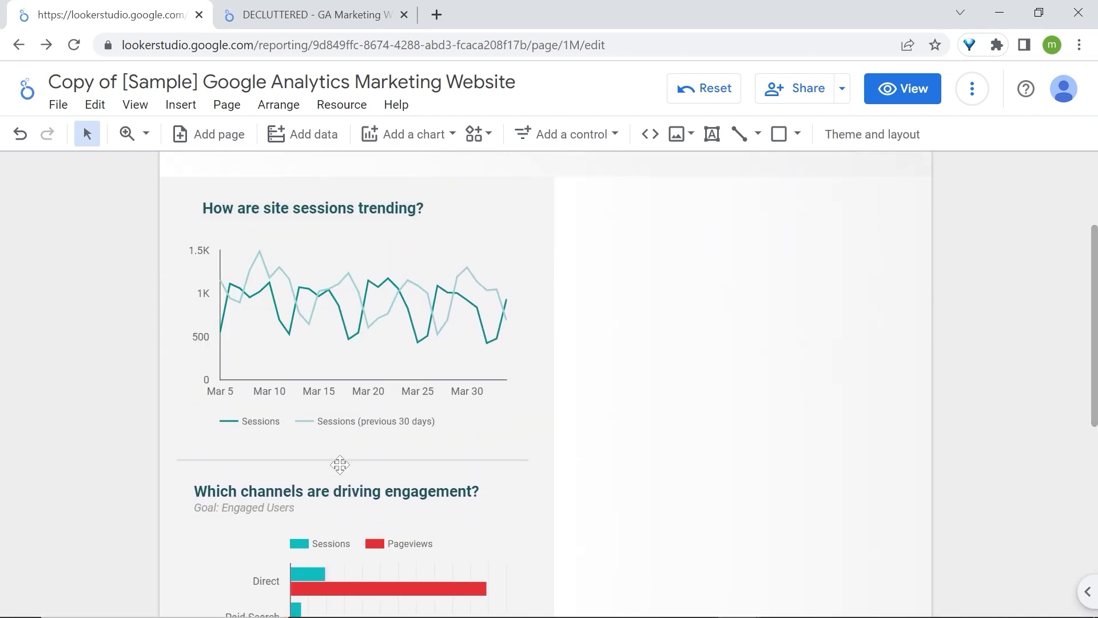
left_click(348, 544)
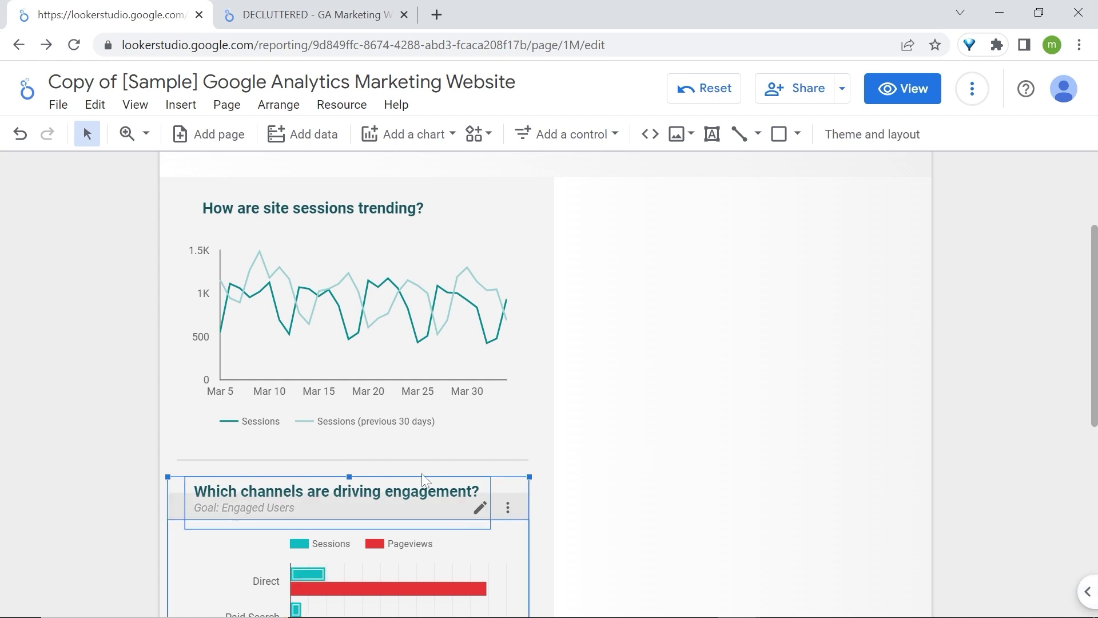
left_click_drag(403, 535, 798, 251)
left_click_drag(1092, 251, 1089, 466)
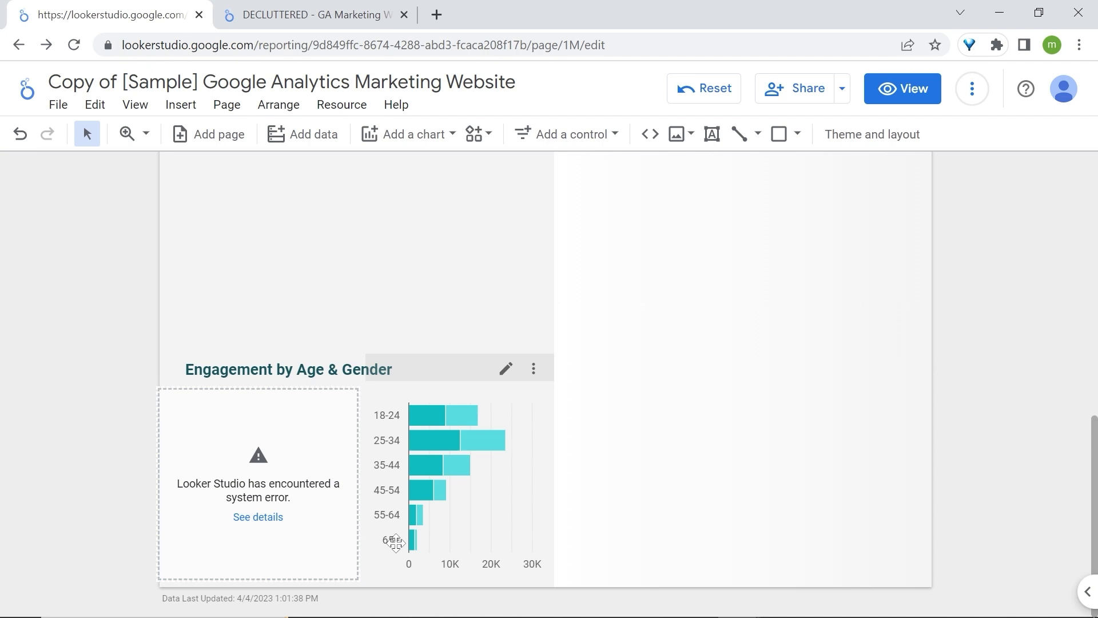
mouse_move(470, 415)
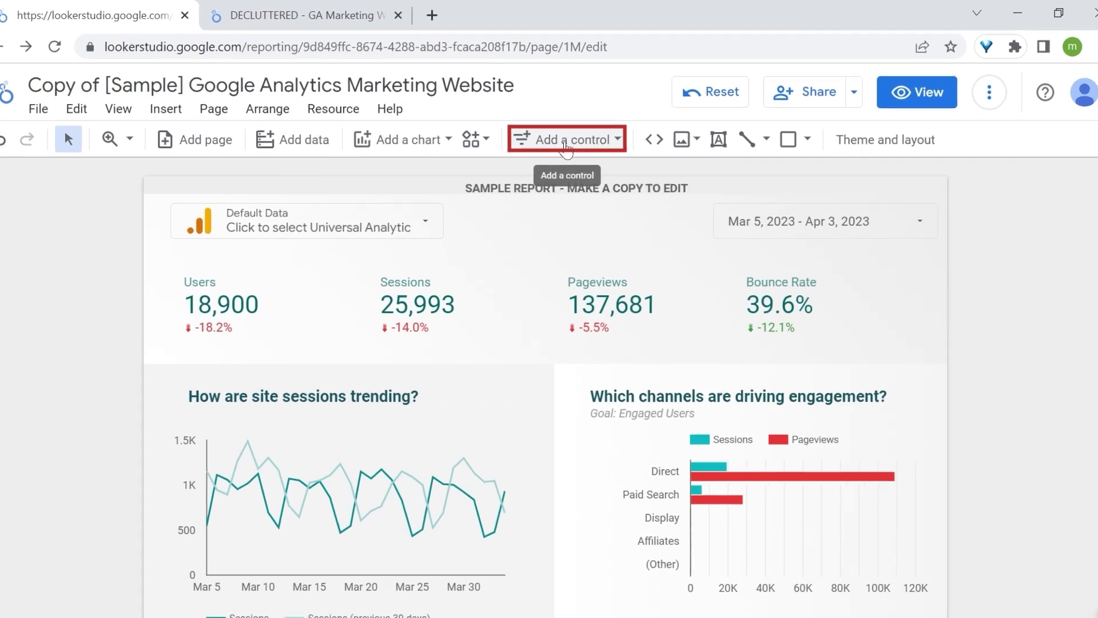
Add a drop-down list control for Age in the header between the data and date controls
left_click(572, 134)
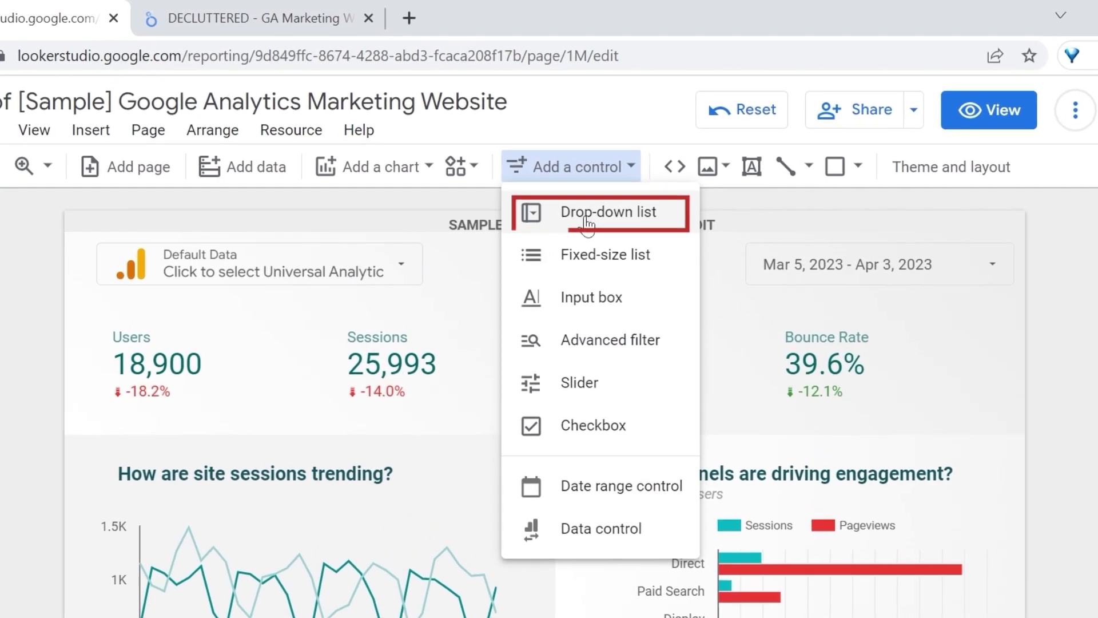
left_click(584, 211)
left_click(442, 193)
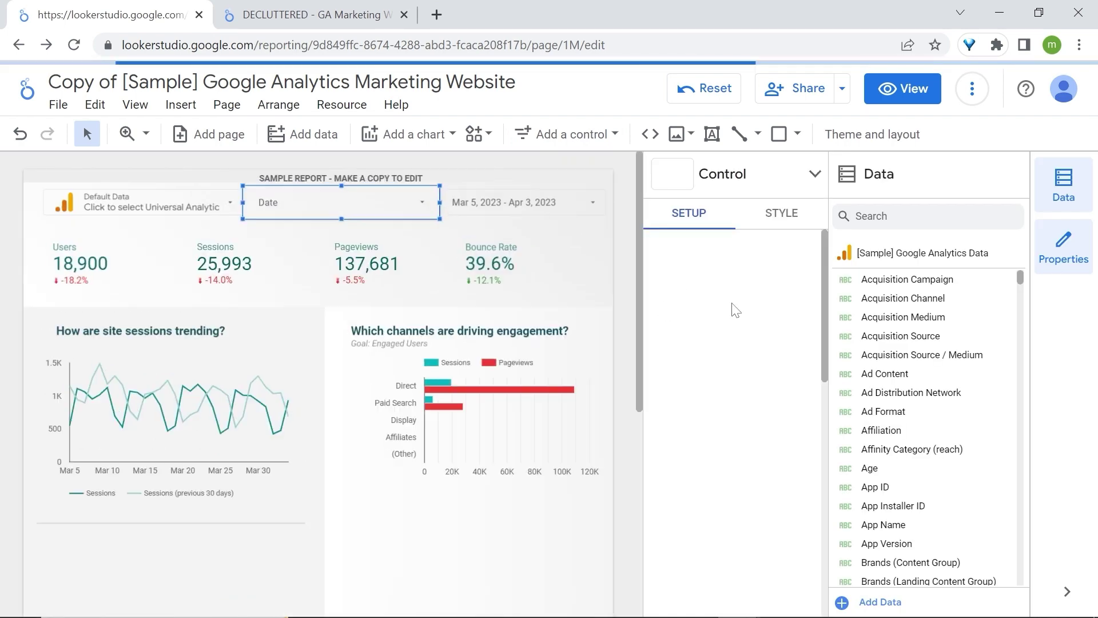
left_click(729, 370)
type("age")
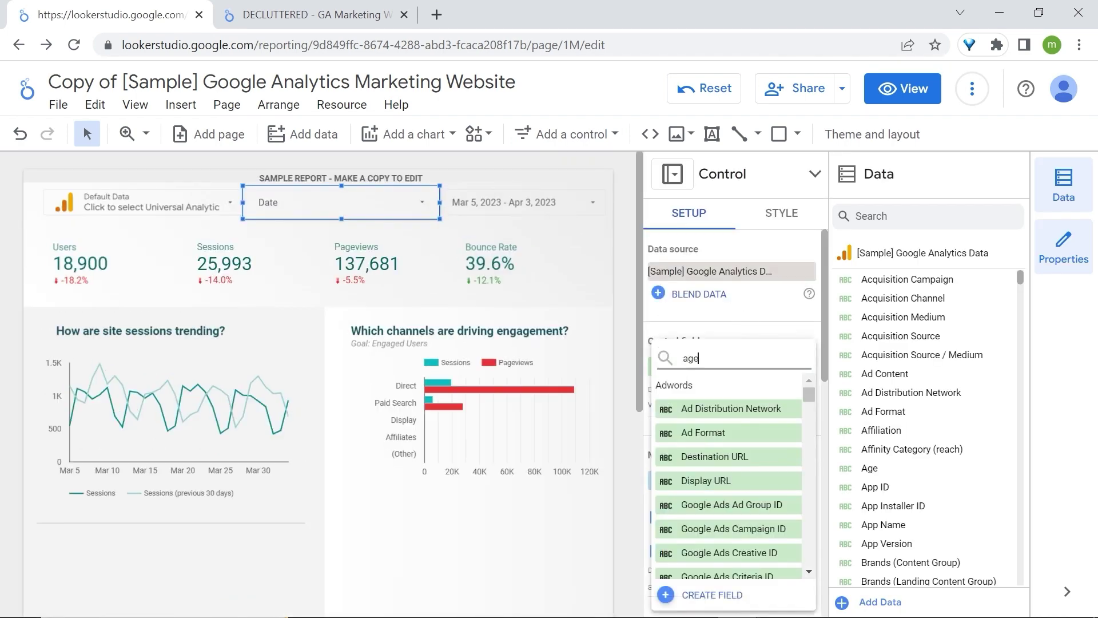
key("Return")
In view mode, untick 65+, 55-64 and 45-54 so the Age control keeps 18-24, 25-34, 35-44
left_click(903, 93)
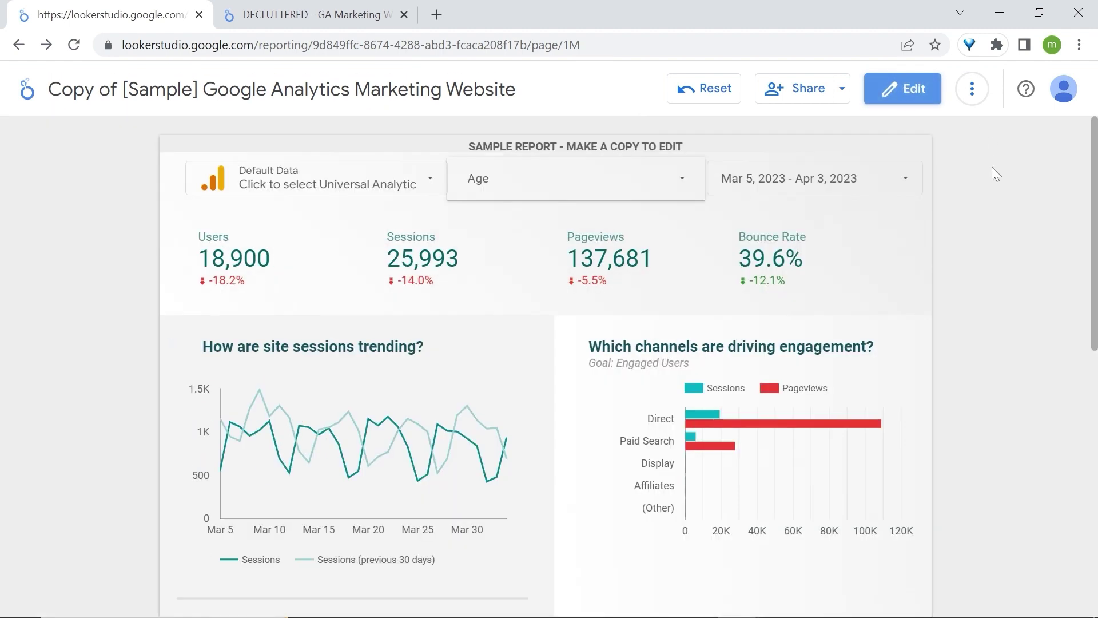
left_click(676, 183)
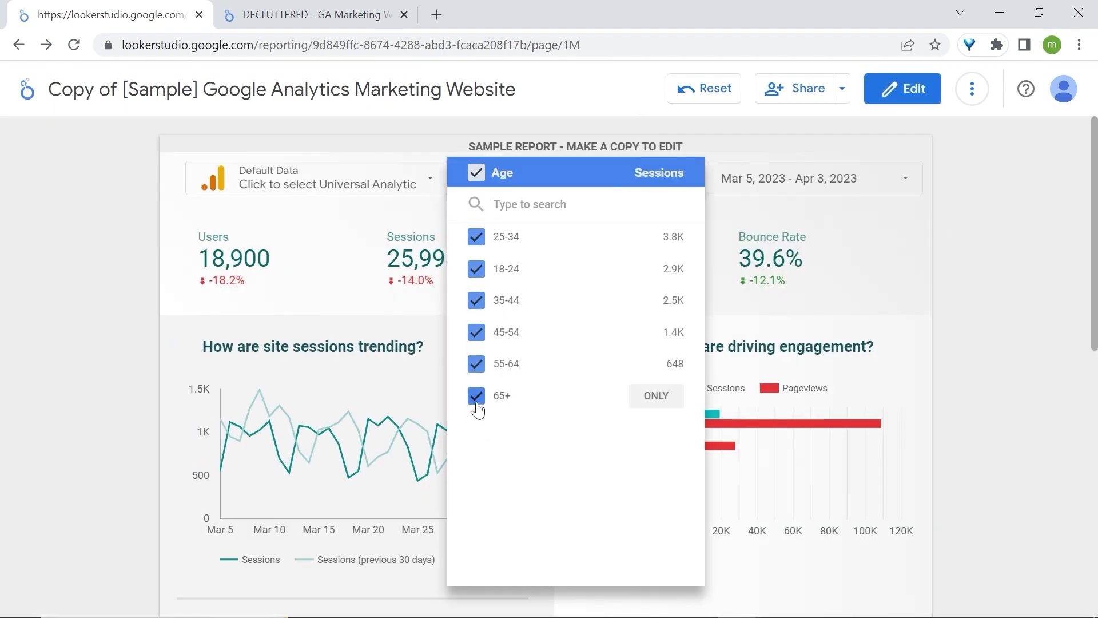
left_click(476, 395)
left_click(476, 364)
left_click(476, 332)
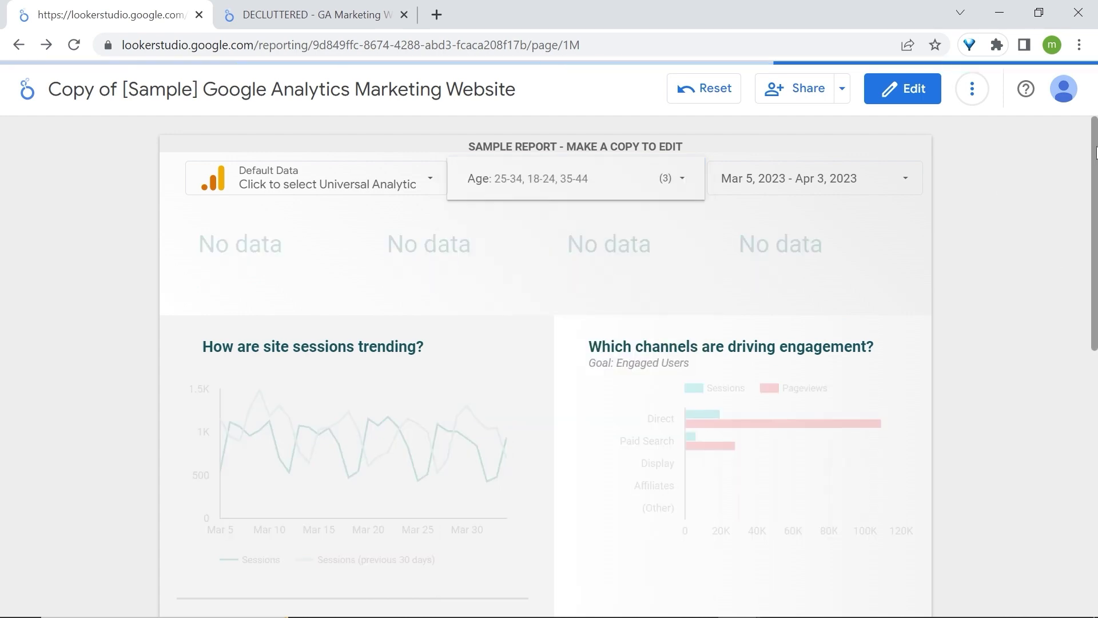
left_click_drag(1096, 154, 1092, 456)
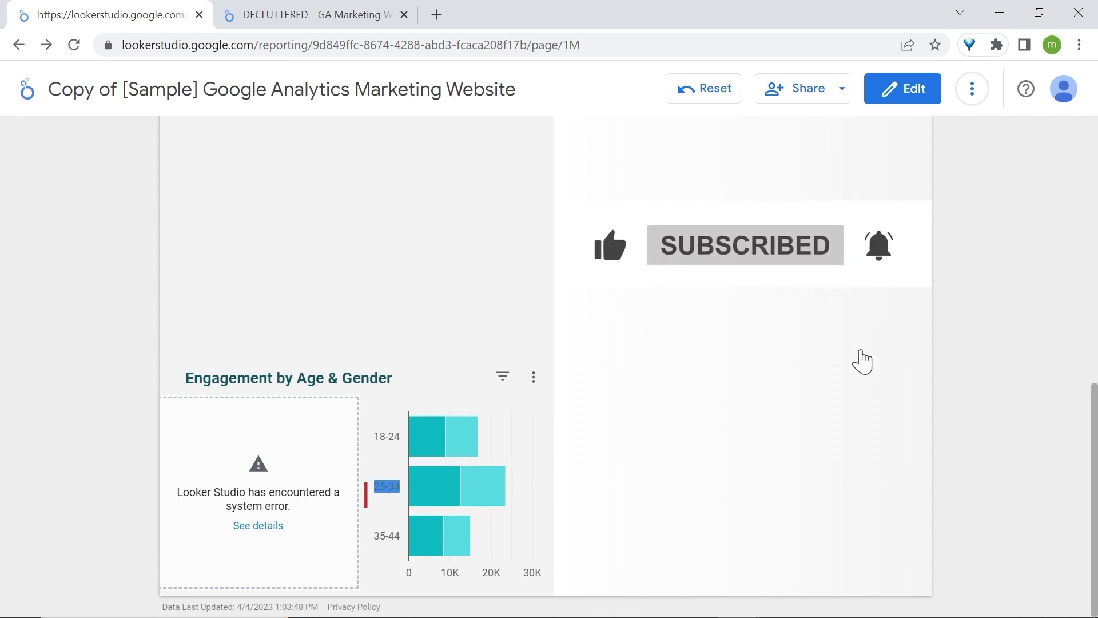
Return to edit mode and delete the age and gender bar chart at the bottom
mouse_move(415, 491)
mouse_move(480, 473)
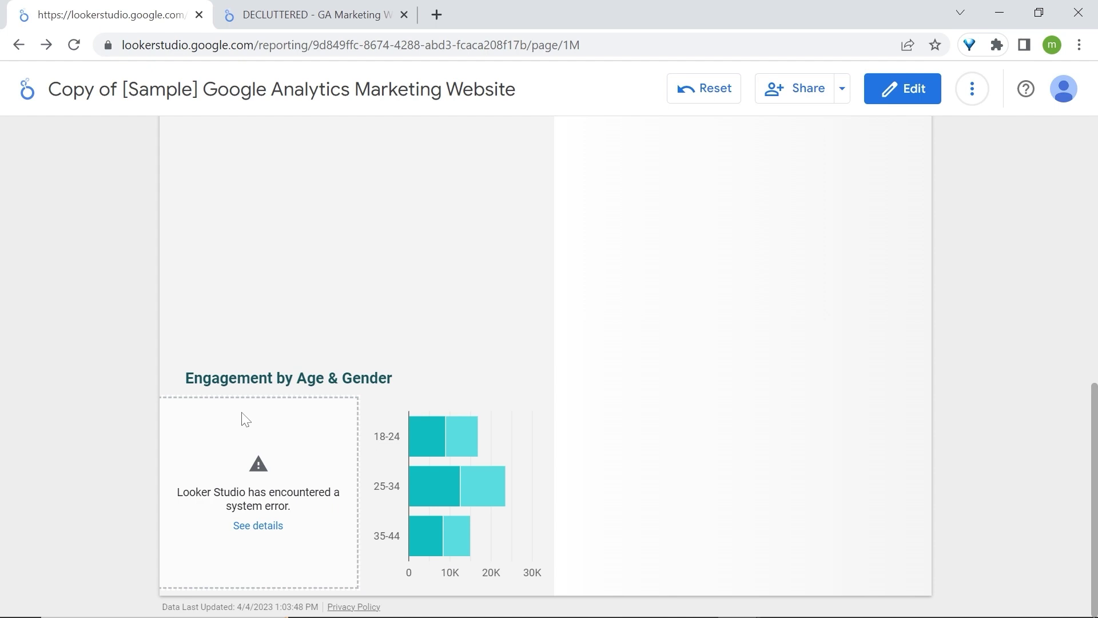
left_click(902, 94)
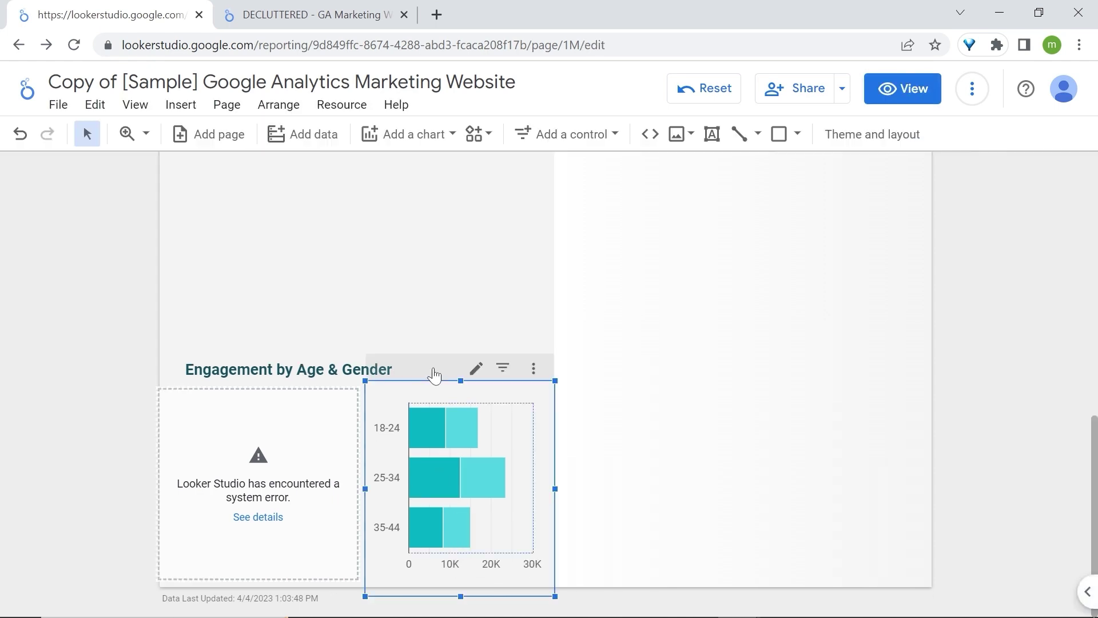
key("Delete")
left_click(298, 407)
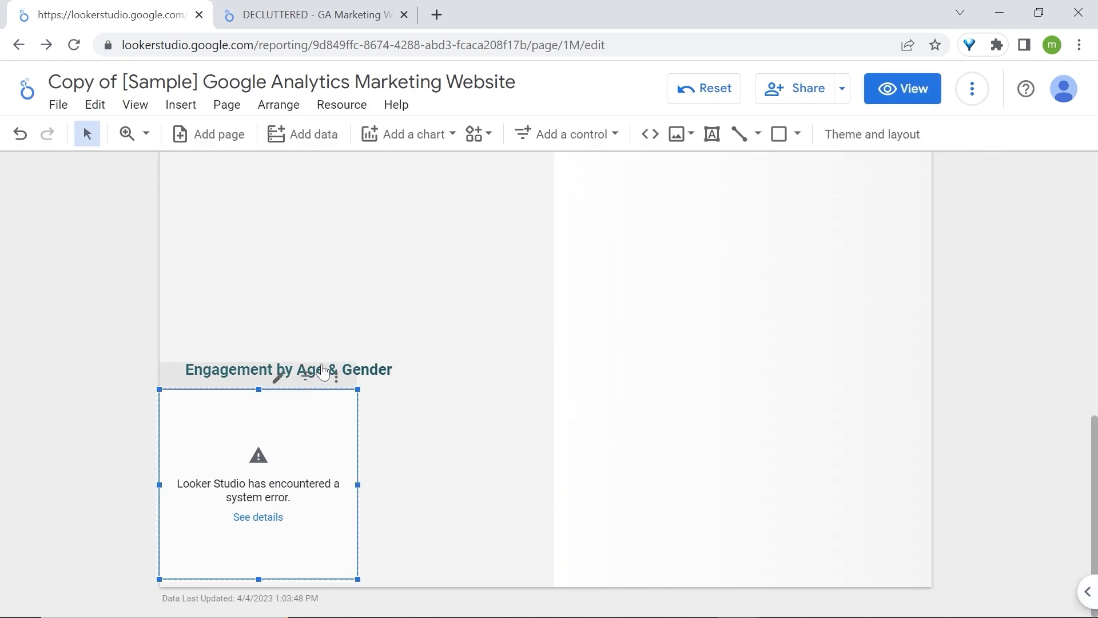
scroll(298, 407, "up", 7)
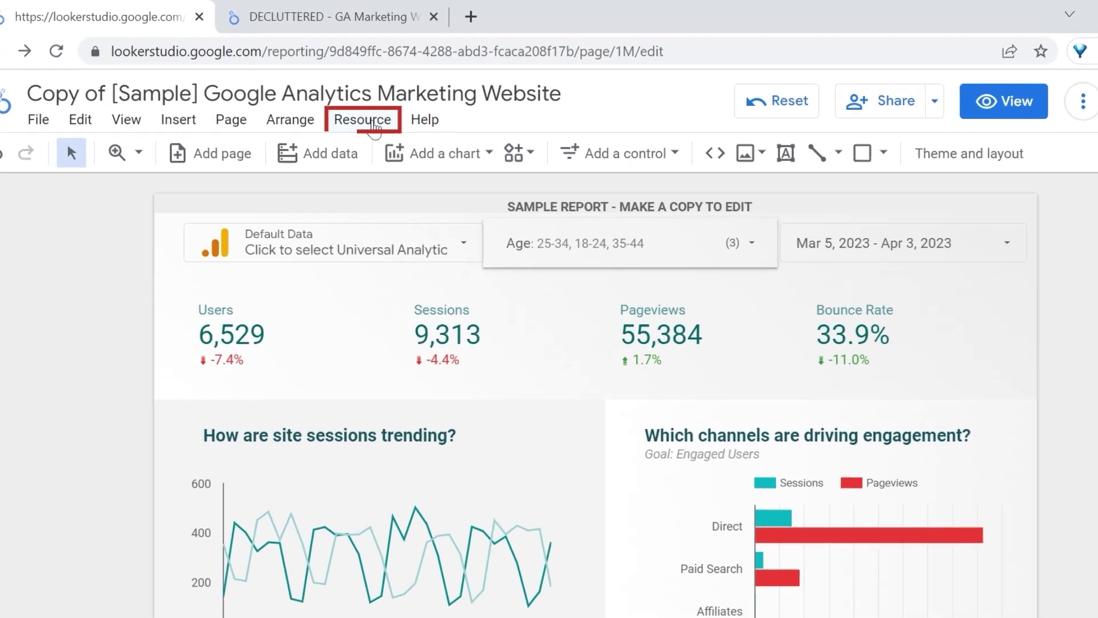
Edit the Country filter to add an AND condition Age equal to 25-34
left_click(349, 108)
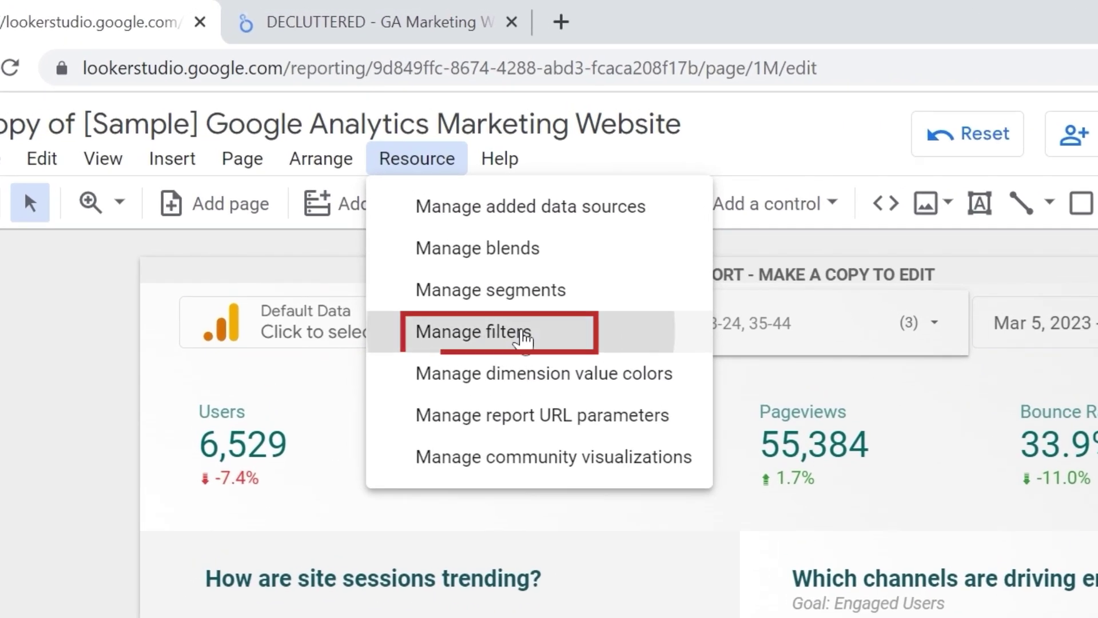
left_click(502, 338)
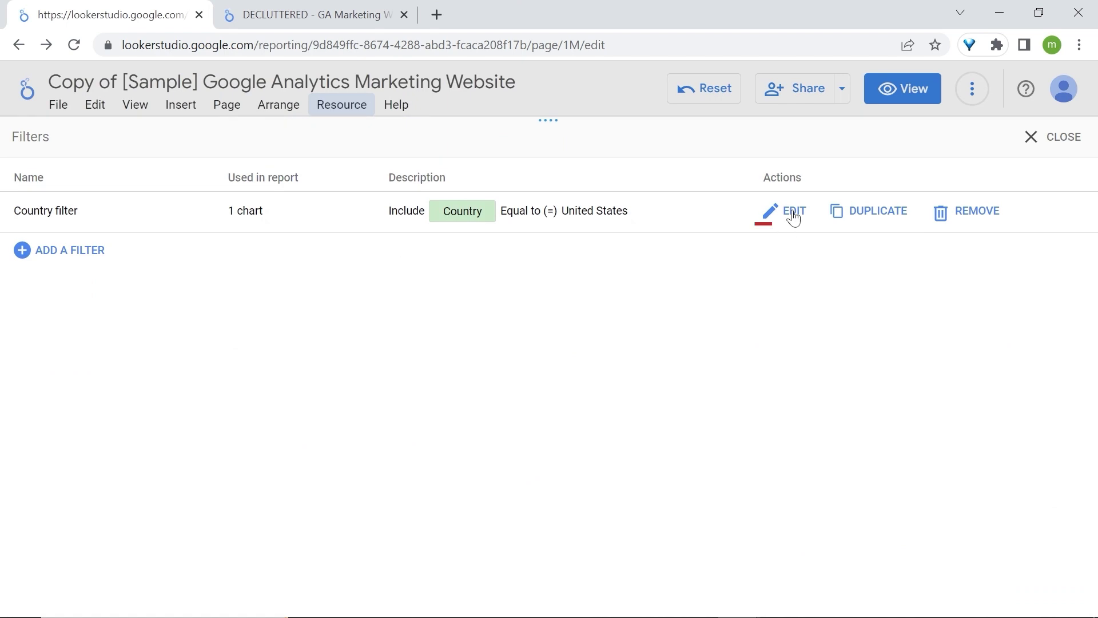
left_click(794, 215)
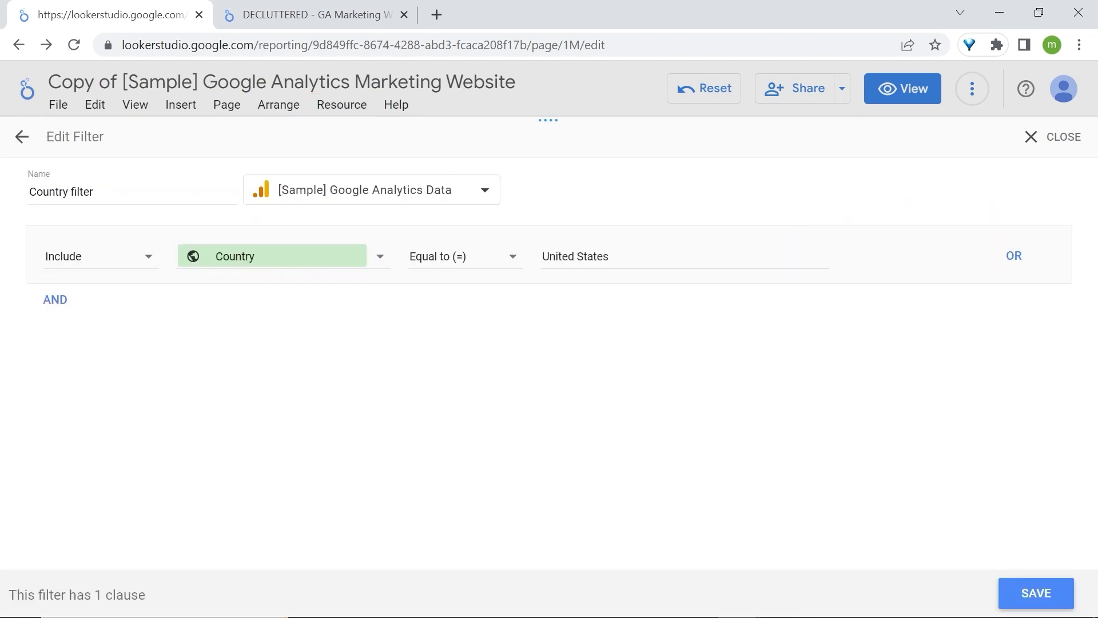
left_click(54, 303)
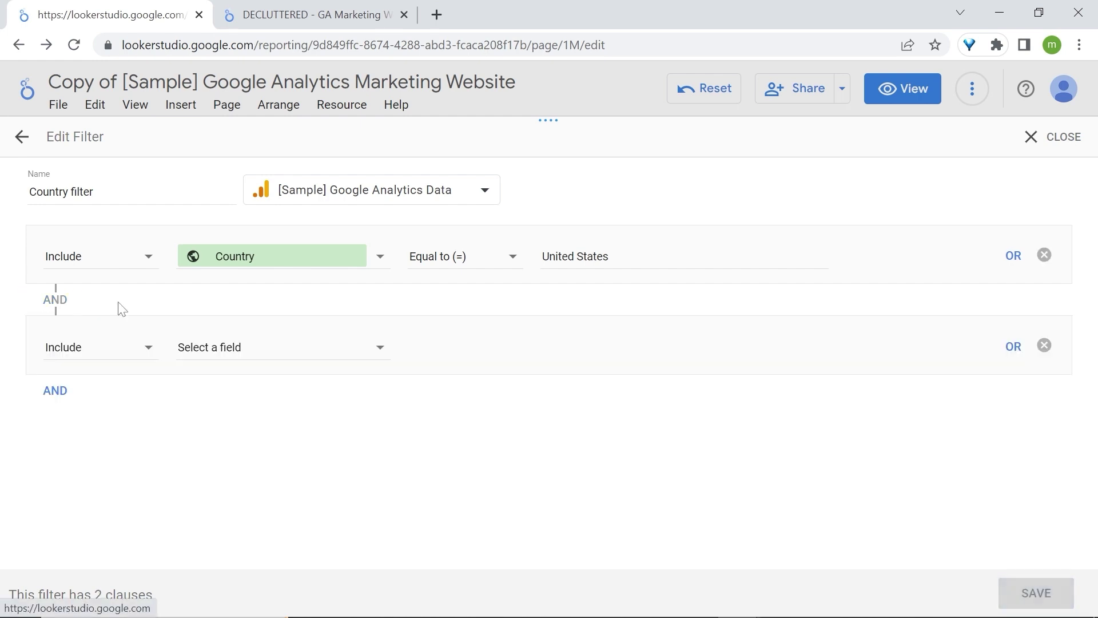
left_click(311, 351)
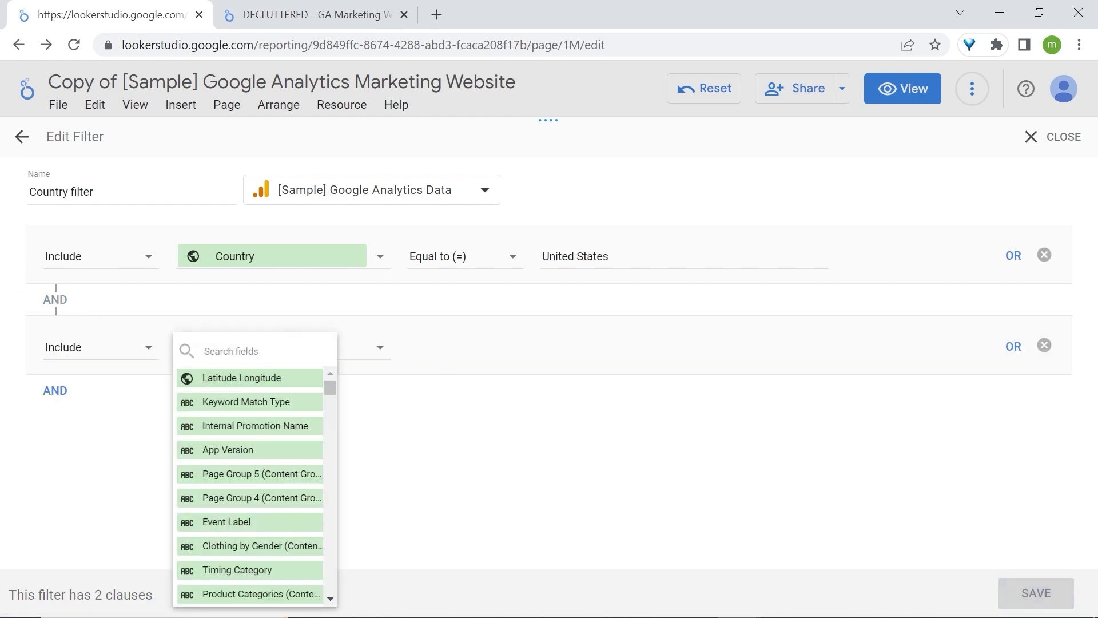
type("age")
key("Return")
left_click(456, 348)
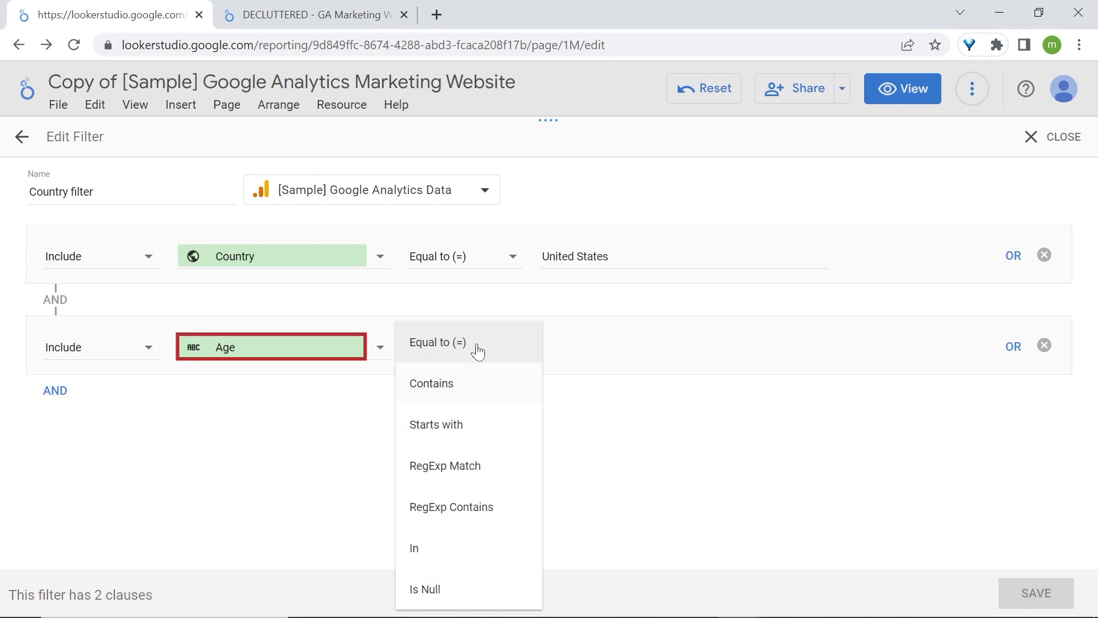
left_click(477, 351)
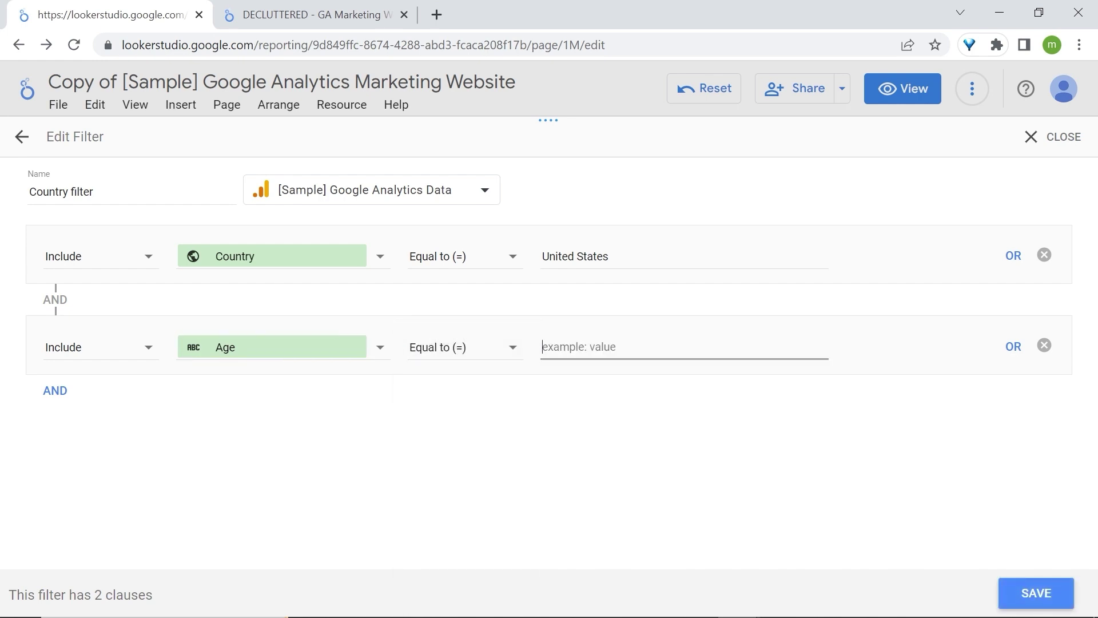
type("25-34")
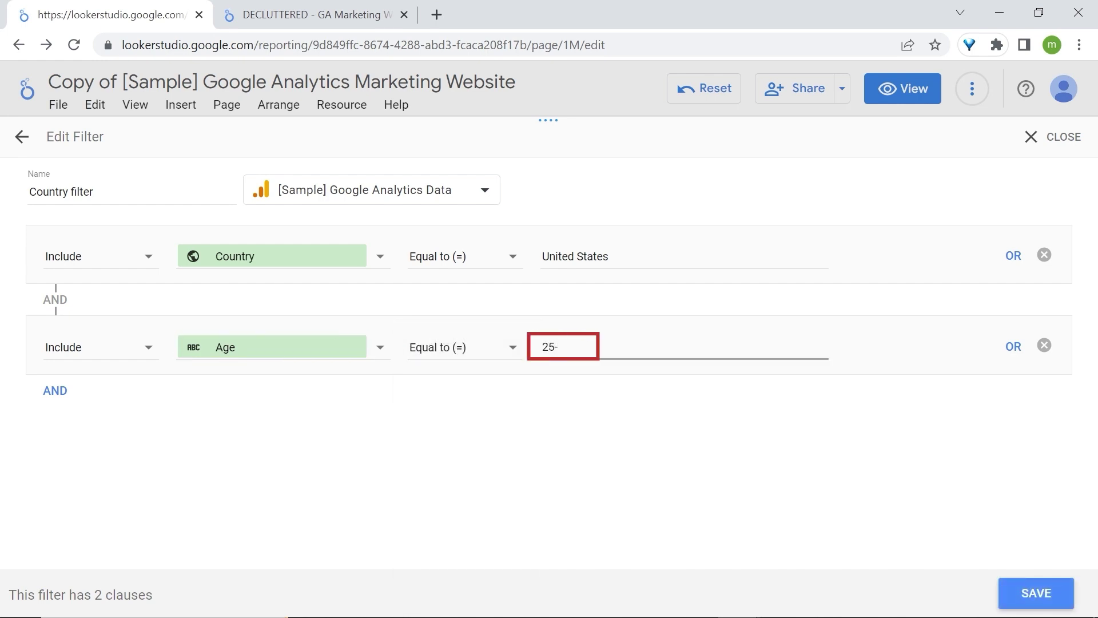
Add a third AND condition Gender equal to female and save the filter
left_click(57, 394)
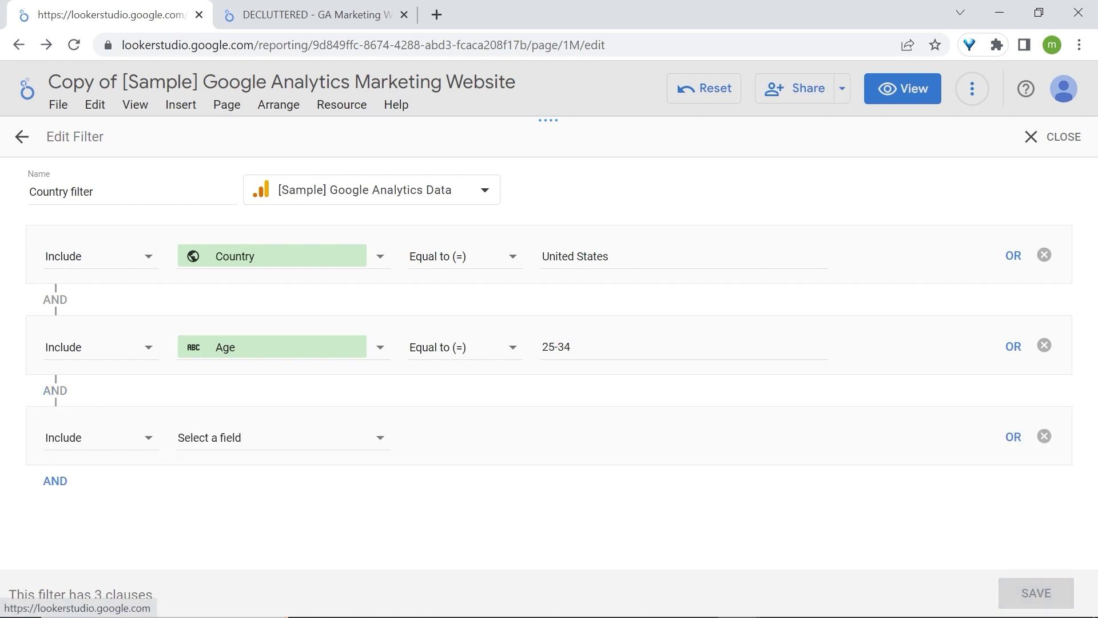
left_click(178, 437)
type("gender")
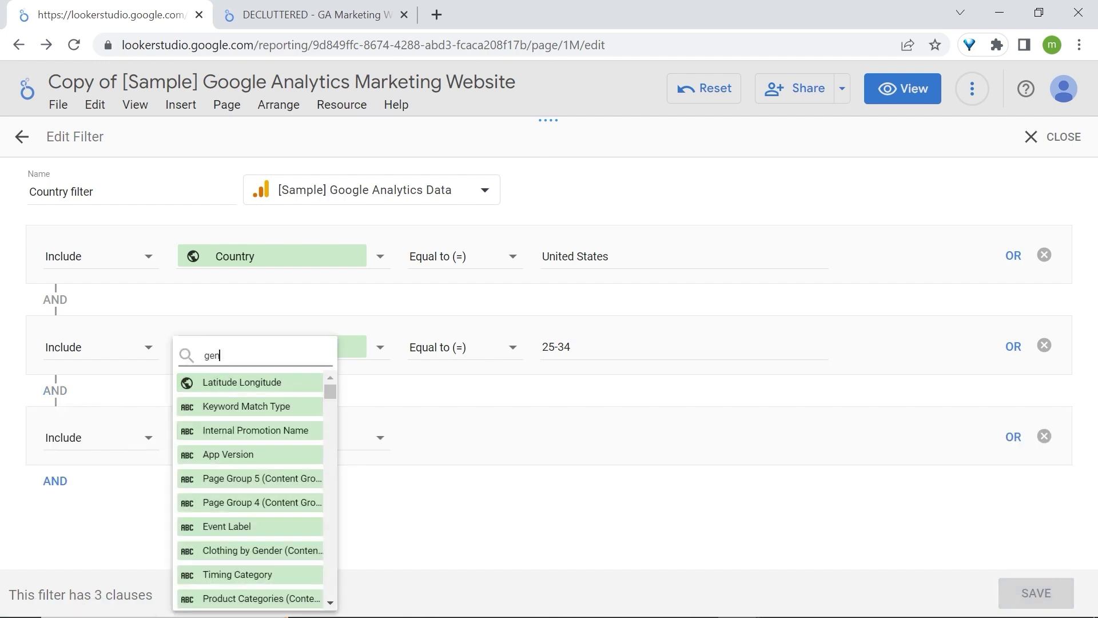
left_click(250, 430)
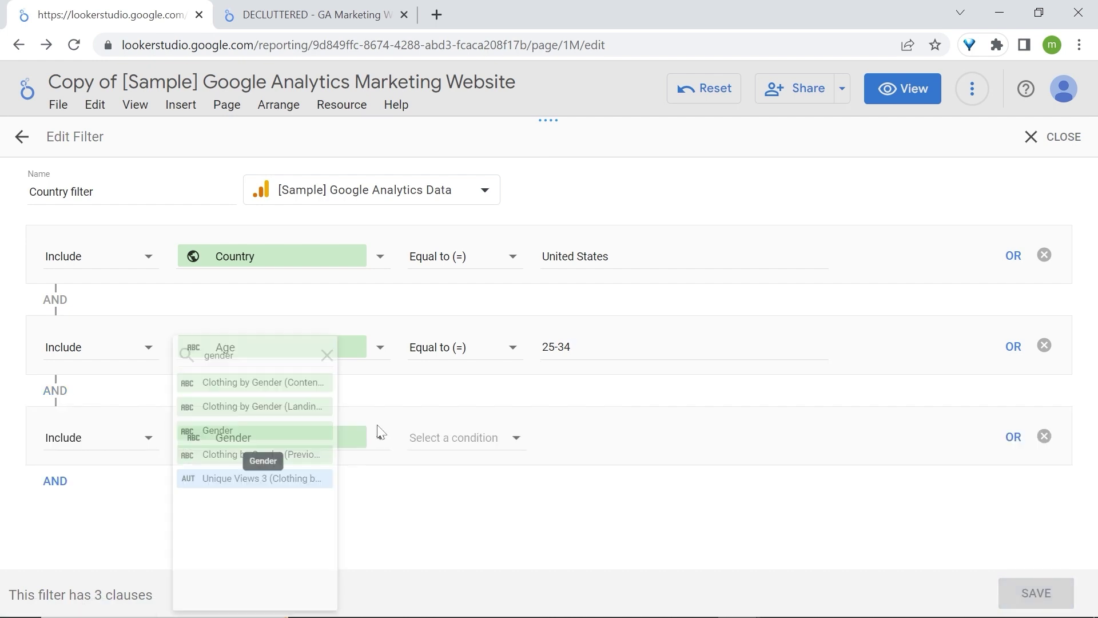
left_click(451, 440)
left_click(591, 466)
left_click(572, 438)
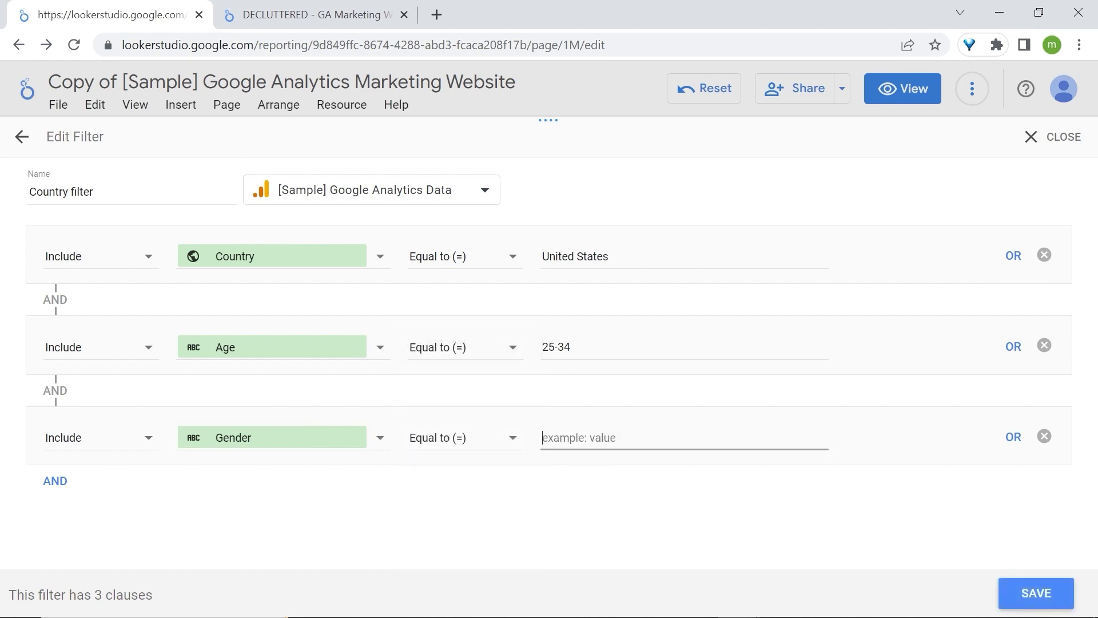
type("female")
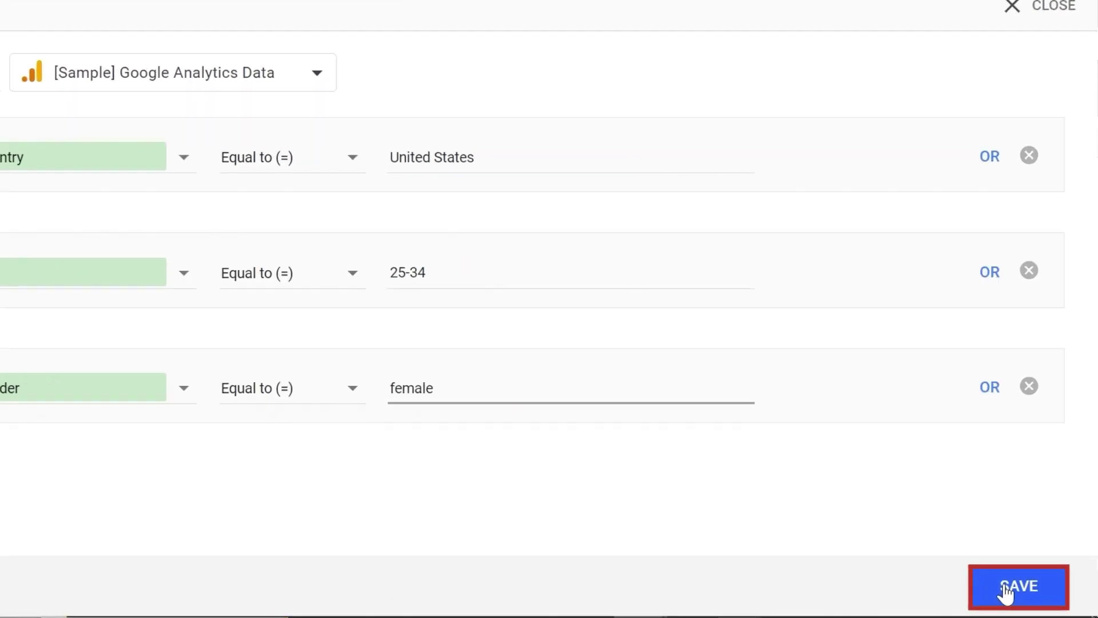
left_click(1029, 588)
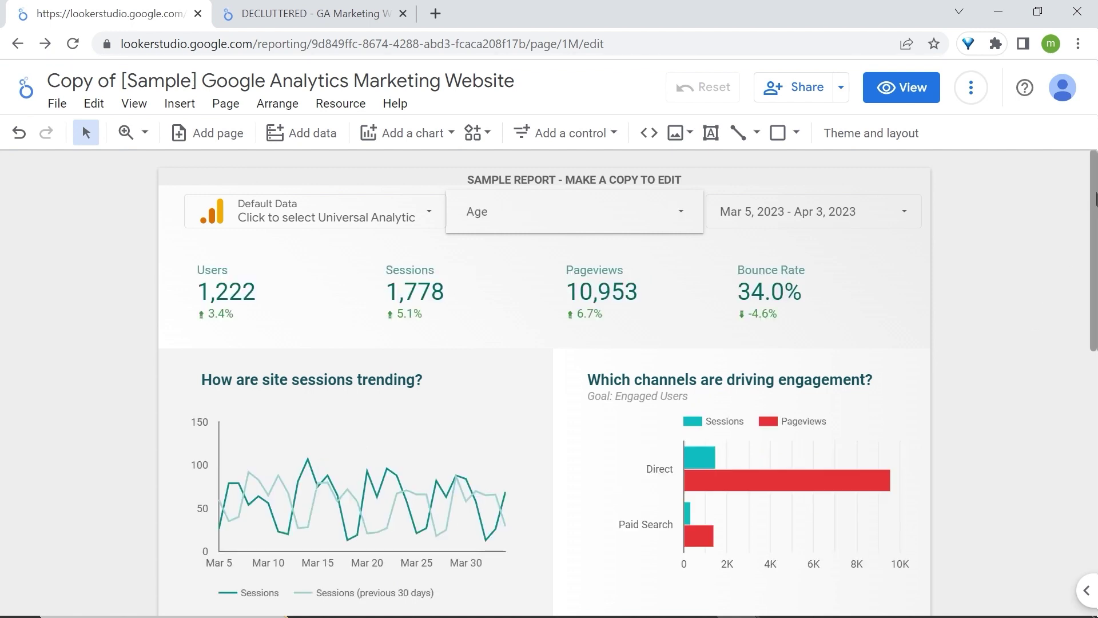
Delete the 'SAMPLE REPORT - MAKE A COPY TO EDIT' header text
left_click(583, 213)
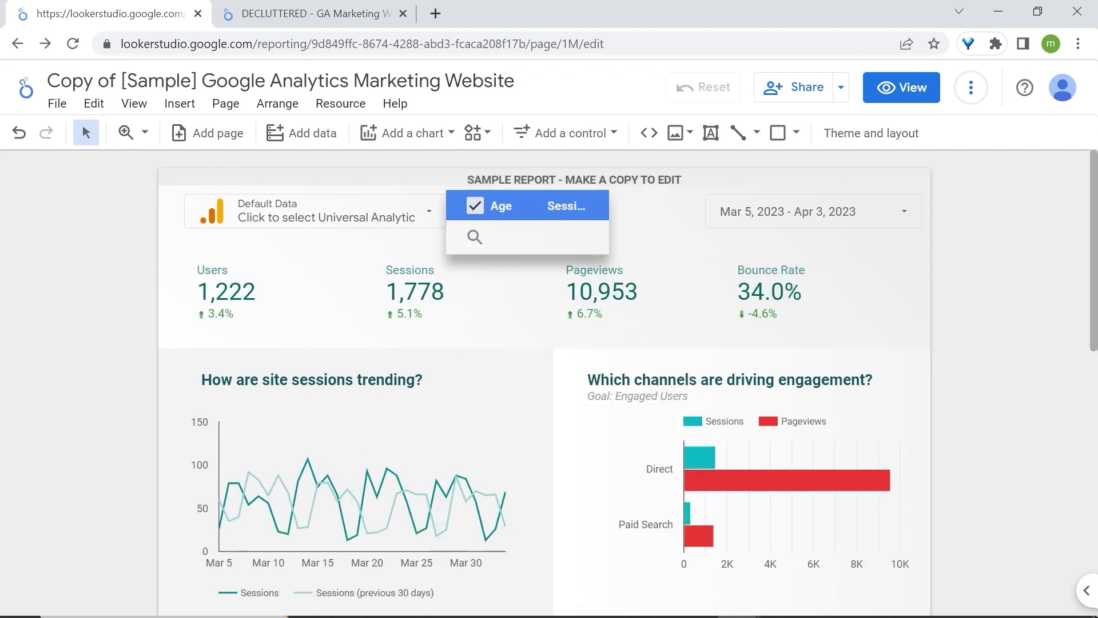
left_click(806, 172)
left_click(735, 178)
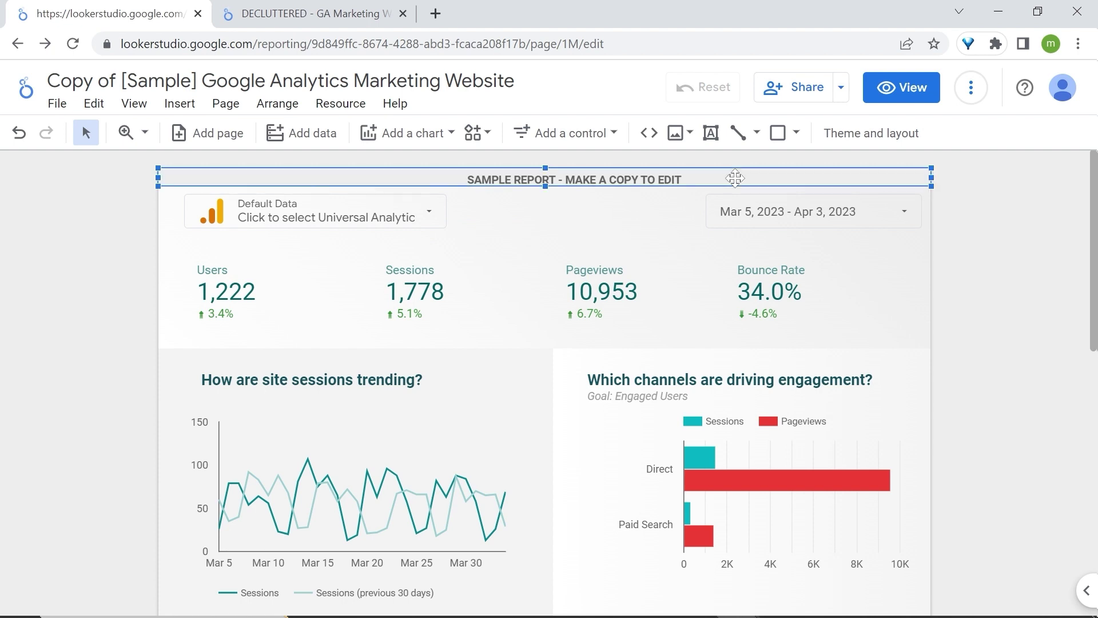
key("Delete")
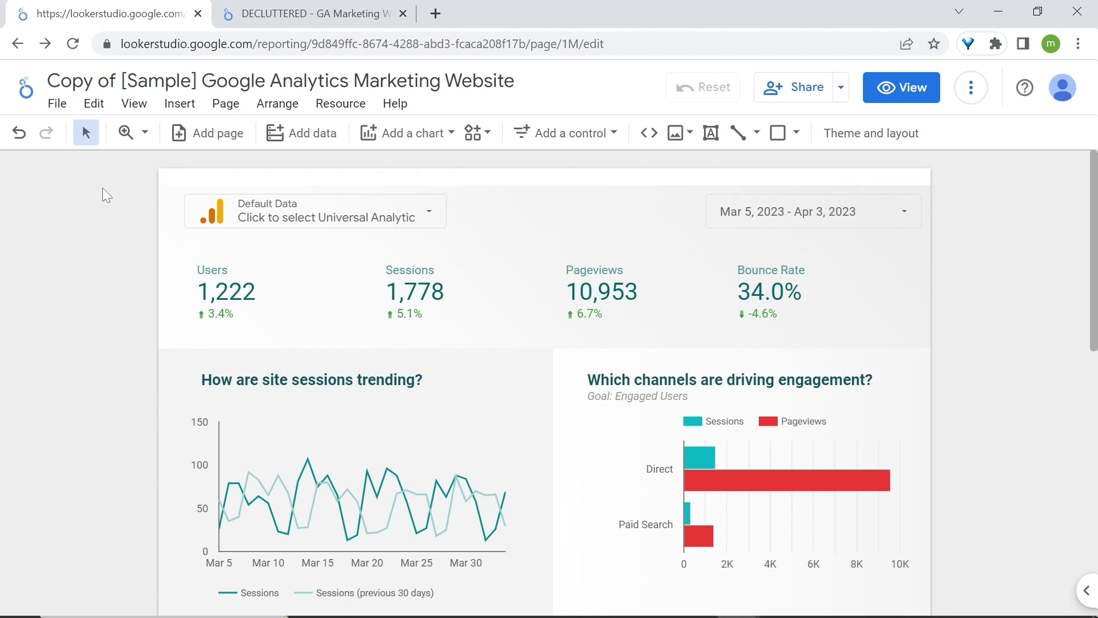
Select the controls, scorecards and charts together and move them up flush with the page top
left_click_drag(101, 191, 975, 495)
scroll(976, 456, "down", 1)
scroll(995, 421, "up", 1)
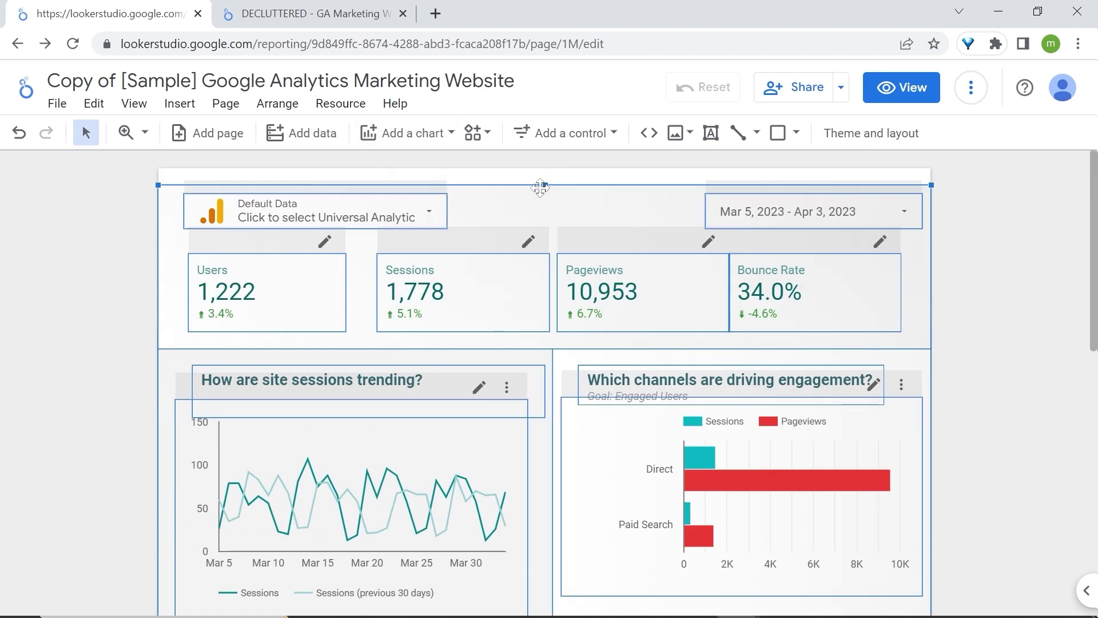
left_click_drag(561, 206, 566, 191)
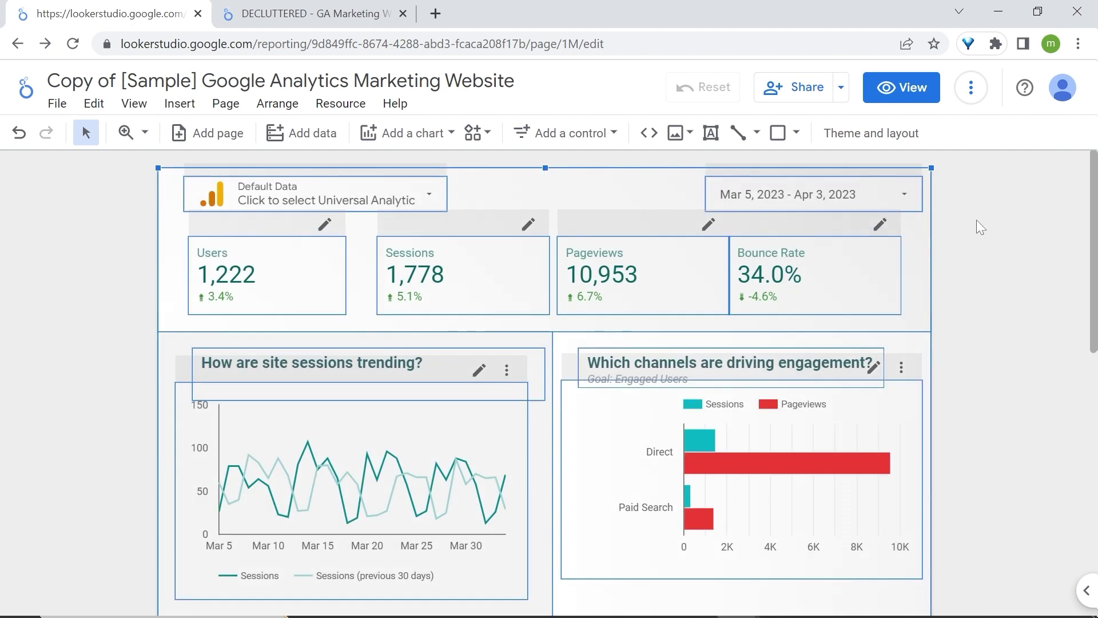
left_click(997, 212)
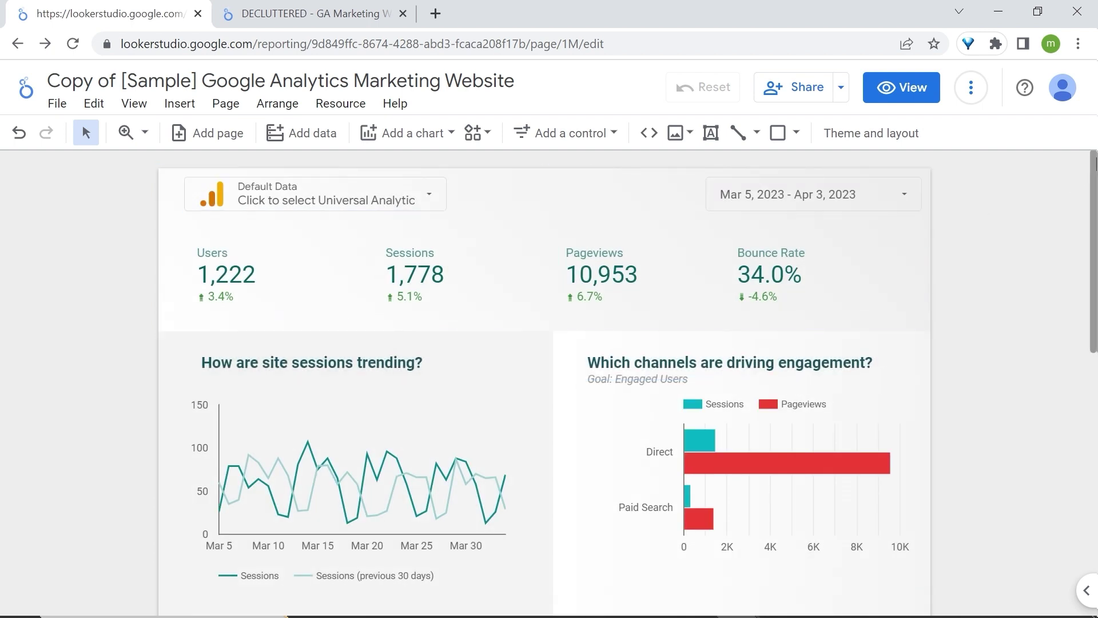
mouse_move(1093, 180)
left_mouse_down()
mouse_move(1095, 449)
mouse_move(1093, 188)
left_mouse_up()
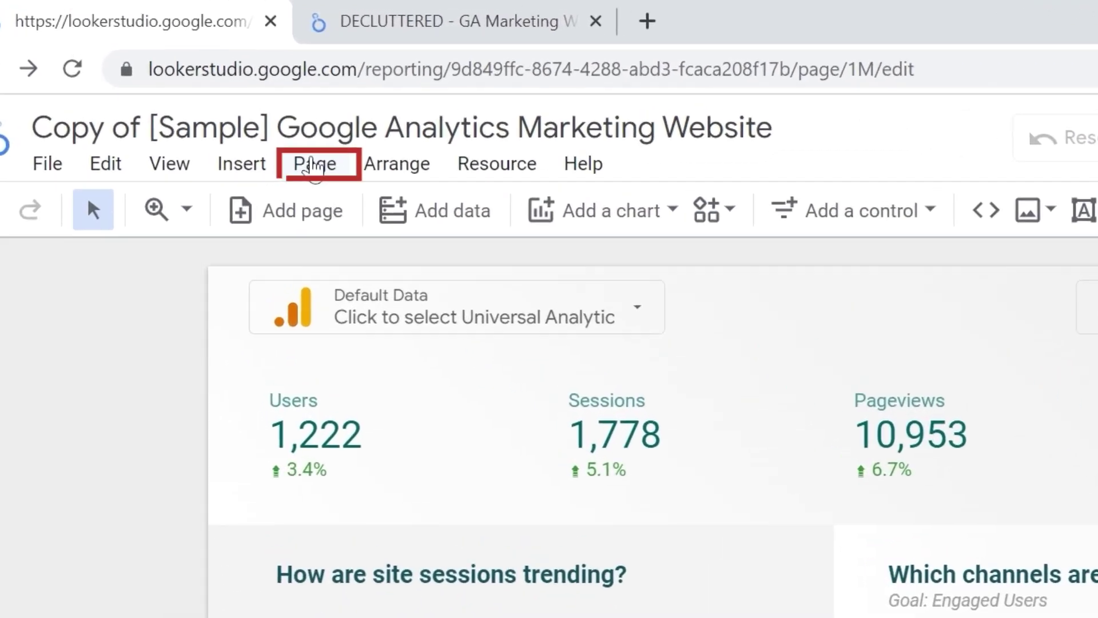
Set the current page's canvas height to 500 px in its Style settings
left_click(225, 104)
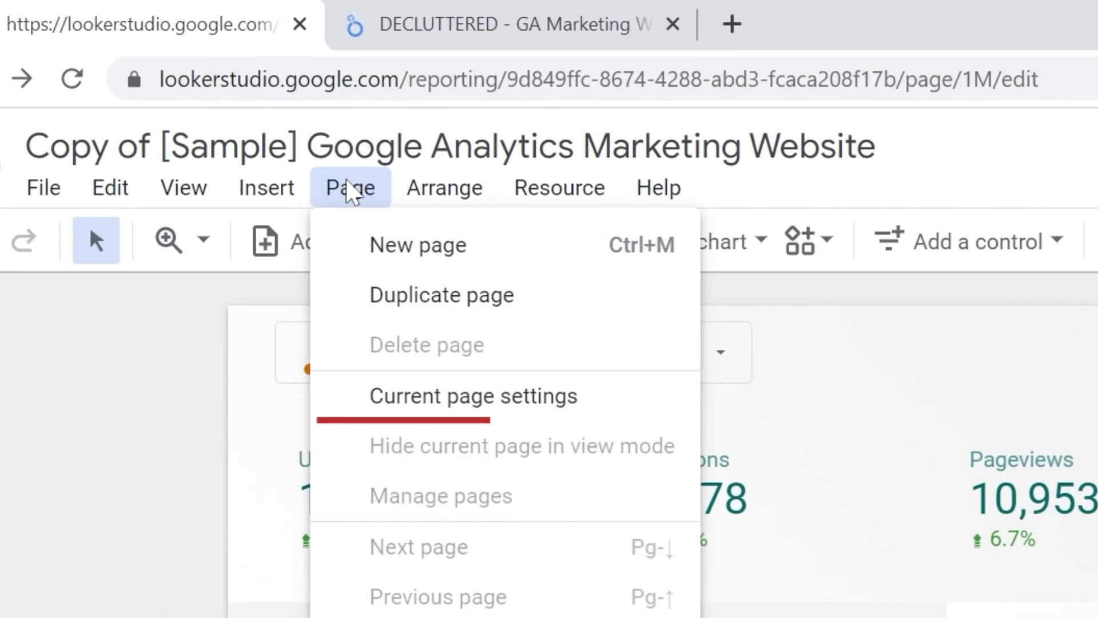
left_click(440, 407)
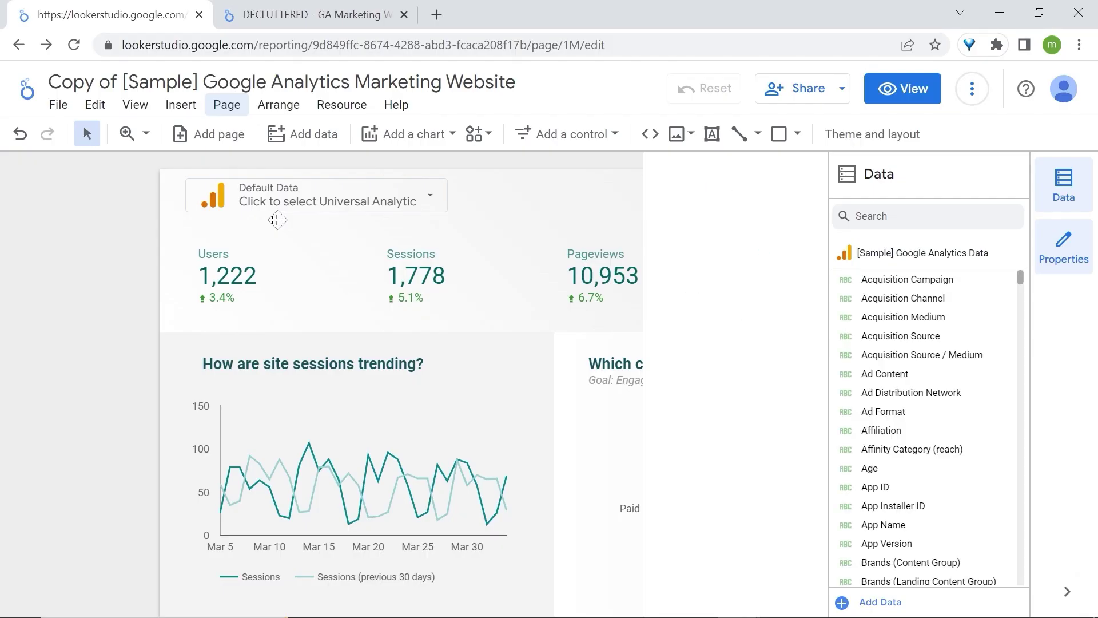
left_click(759, 213)
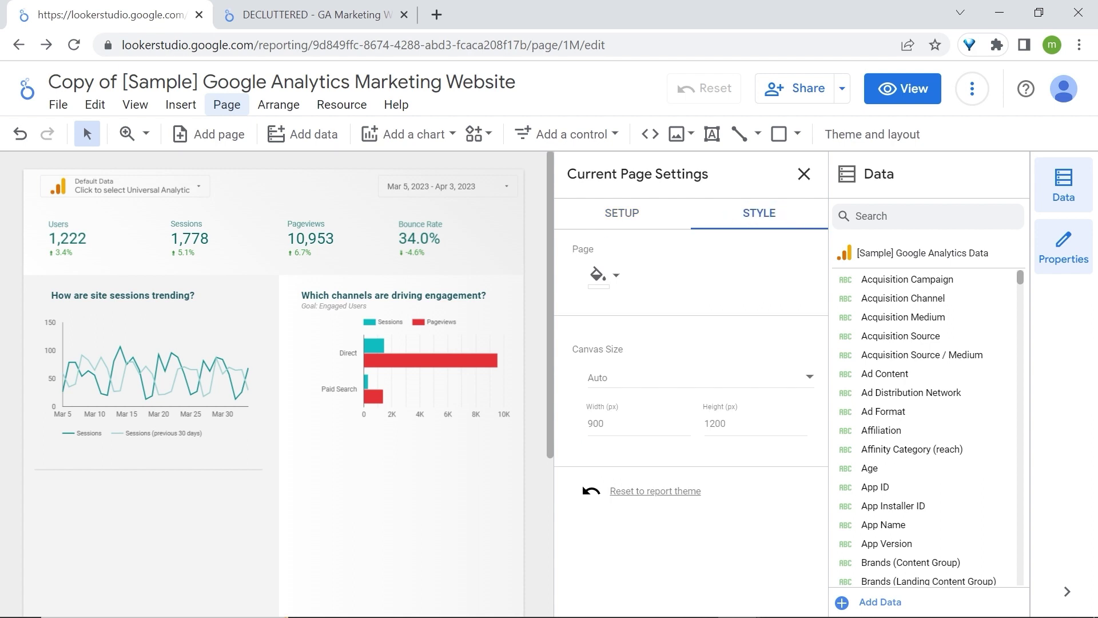
left_click(705, 423)
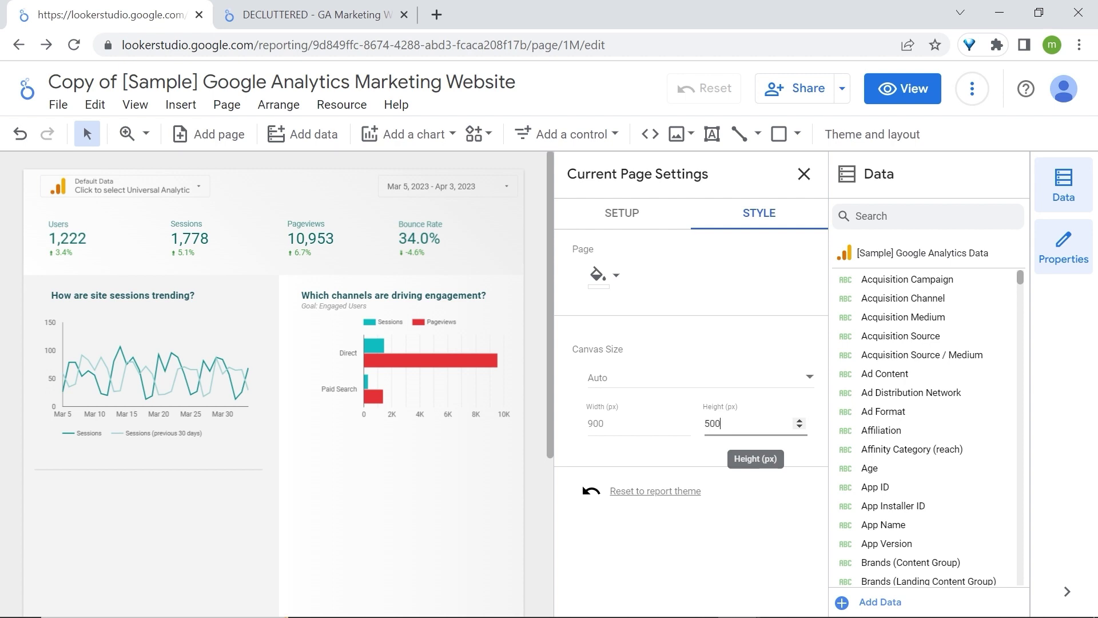
left_click(803, 174)
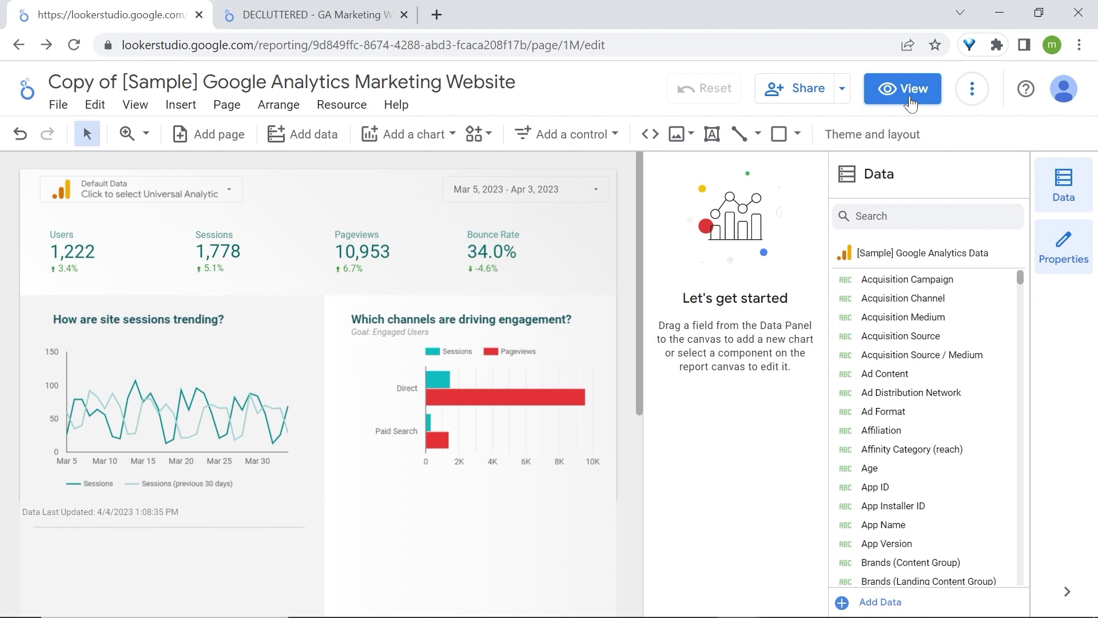
Preview the shortened report in View mode, then select the top countries table back in Edit mode
left_click(904, 93)
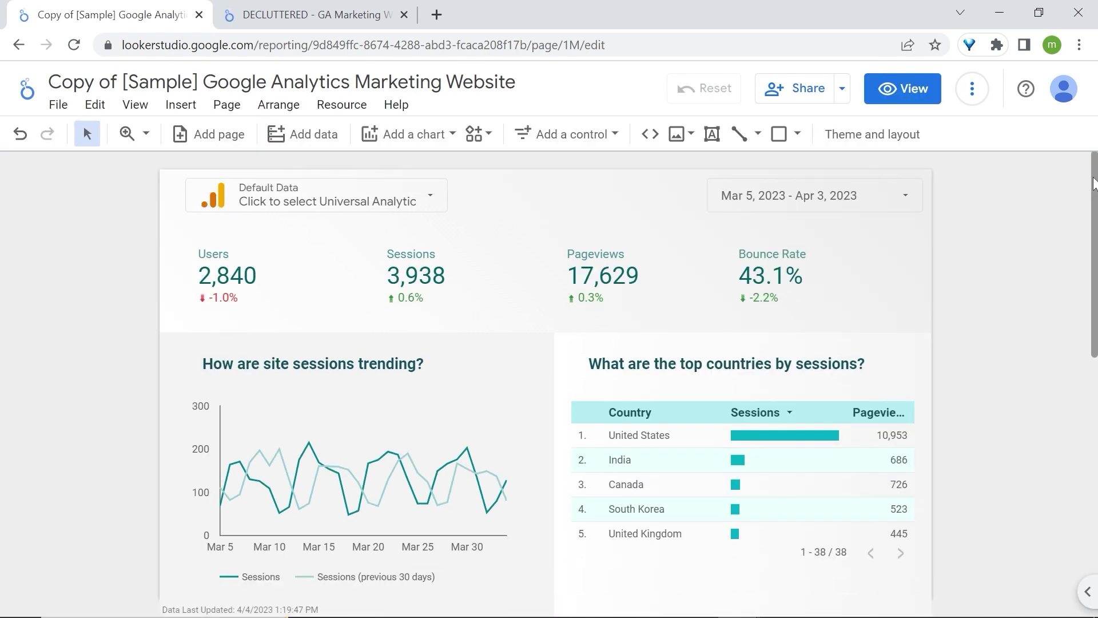
left_click(692, 458)
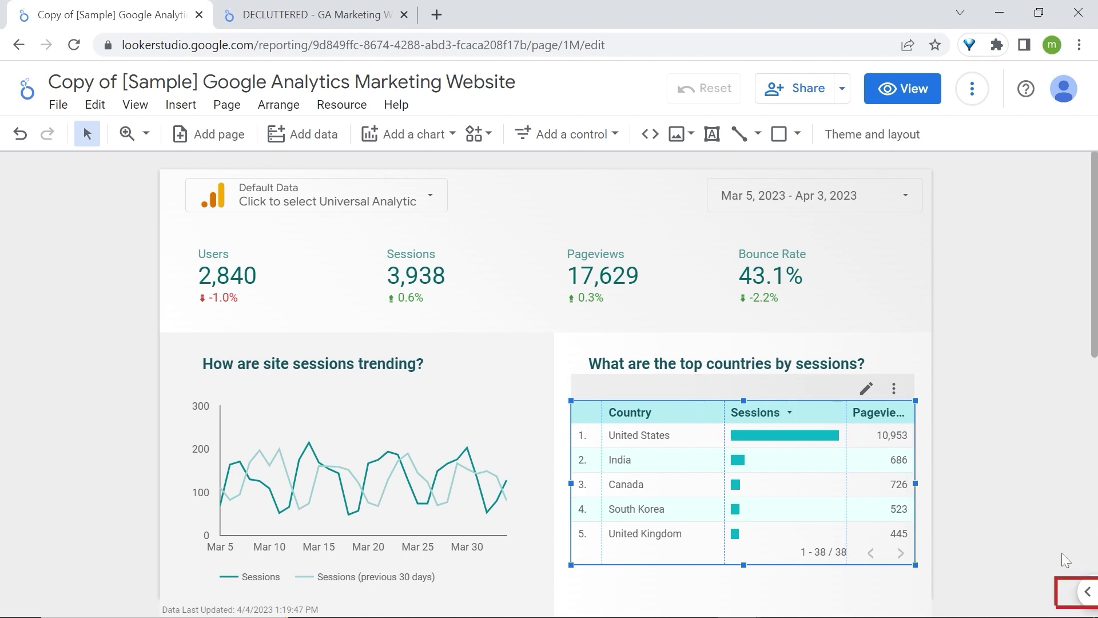
Add Default Channel Grouping as a second dimension of the countries table
left_click(1090, 589)
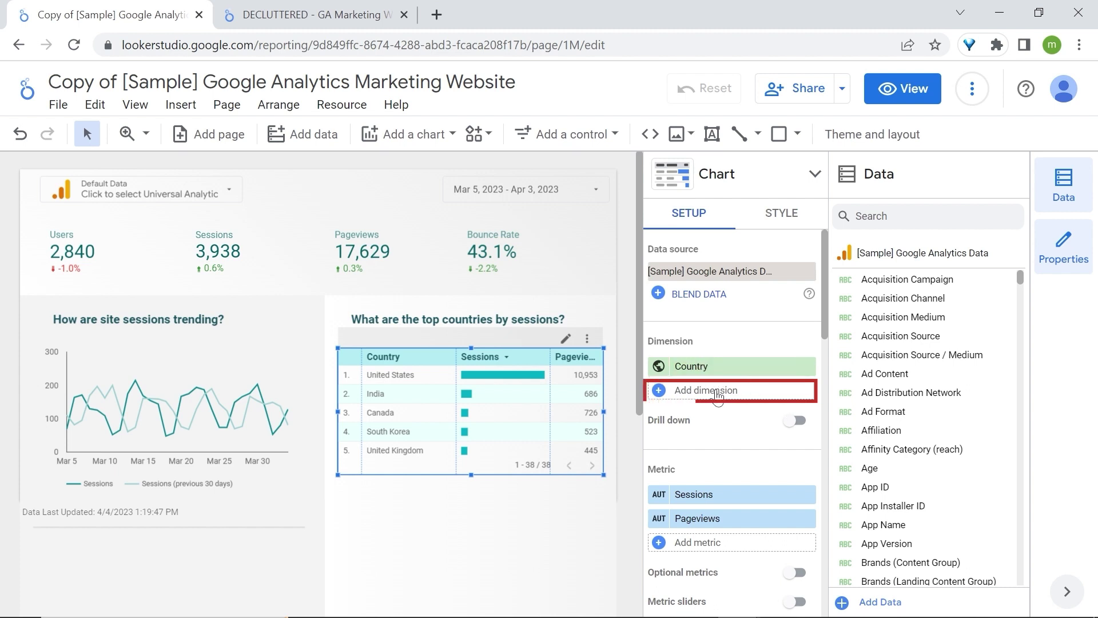
left_click(718, 394)
type("channe")
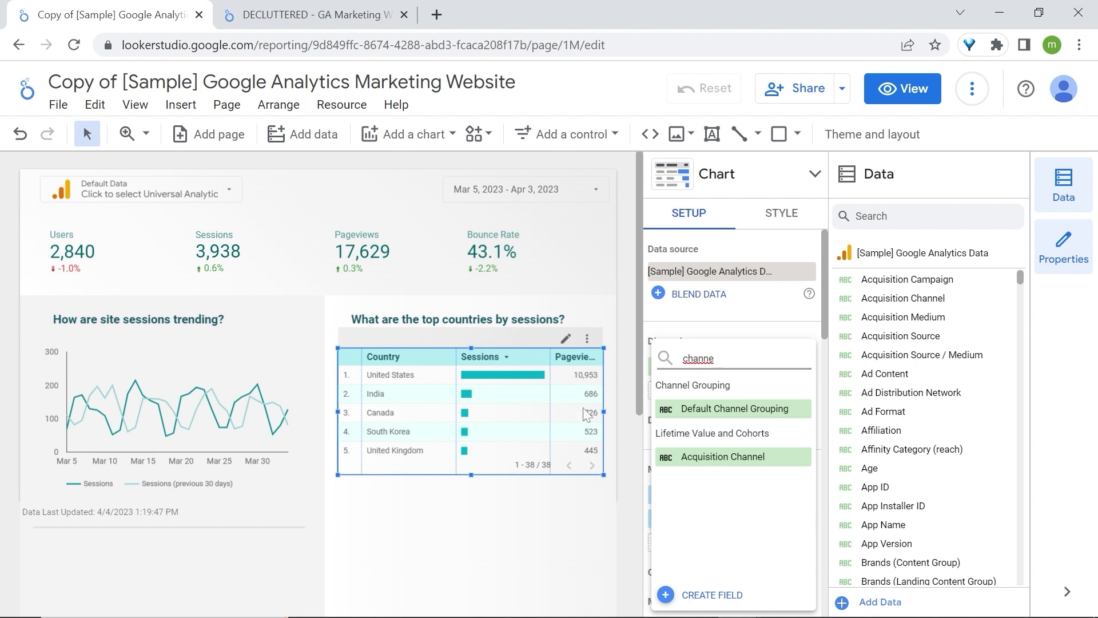
left_click(715, 409)
scroll(719, 407, "down", 3)
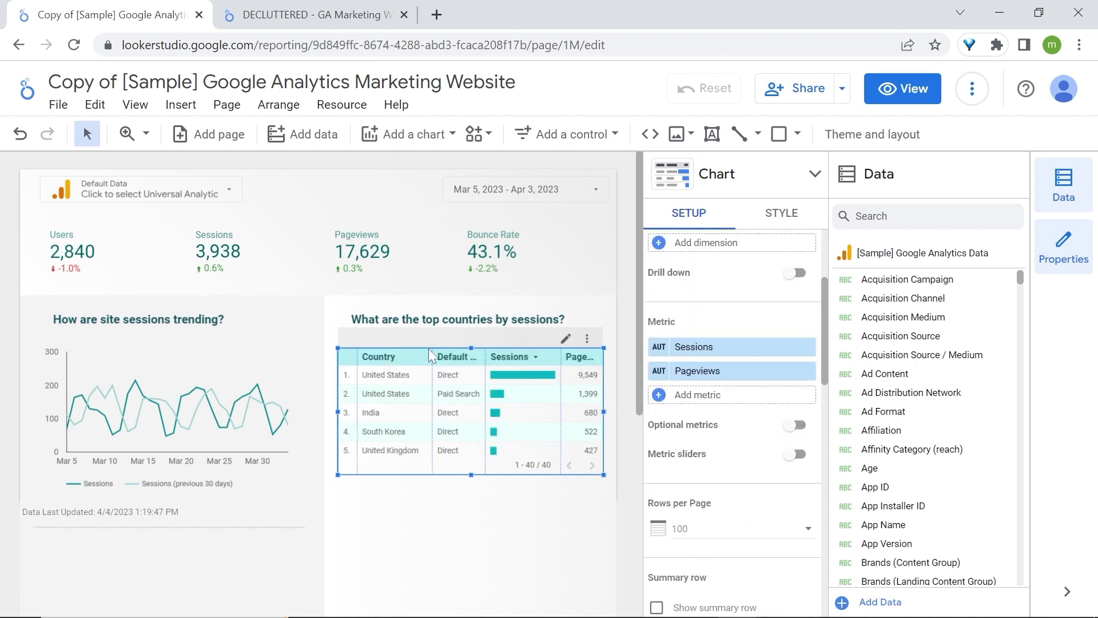
Add Revenue as an extra metric to the countries table
left_click(719, 401)
type("revenu")
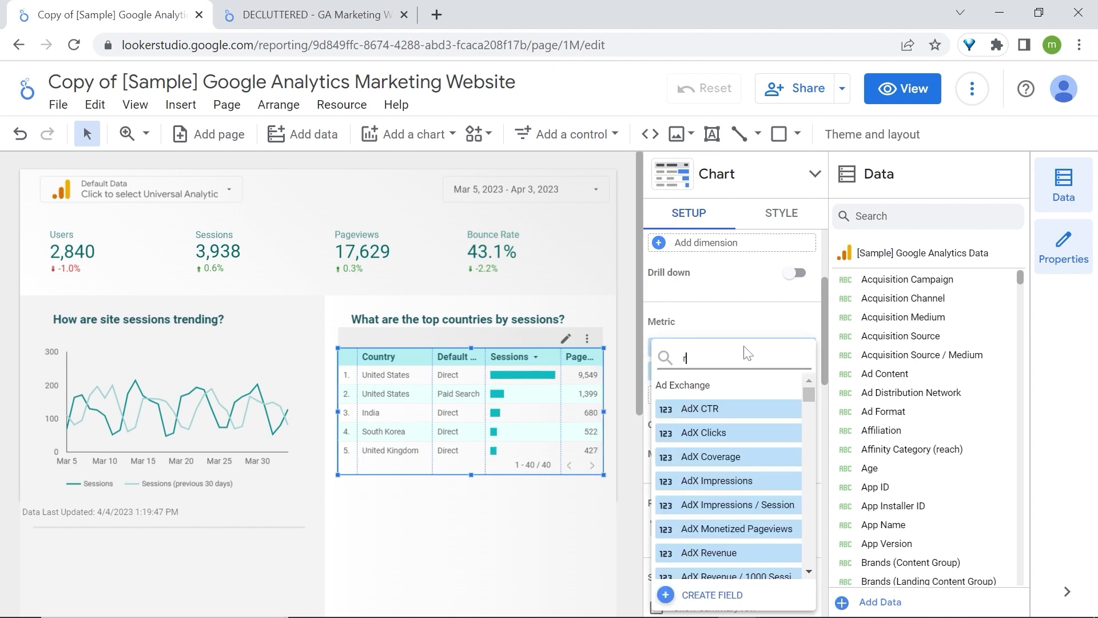
scroll(711, 475, "down", 2)
left_click(711, 472)
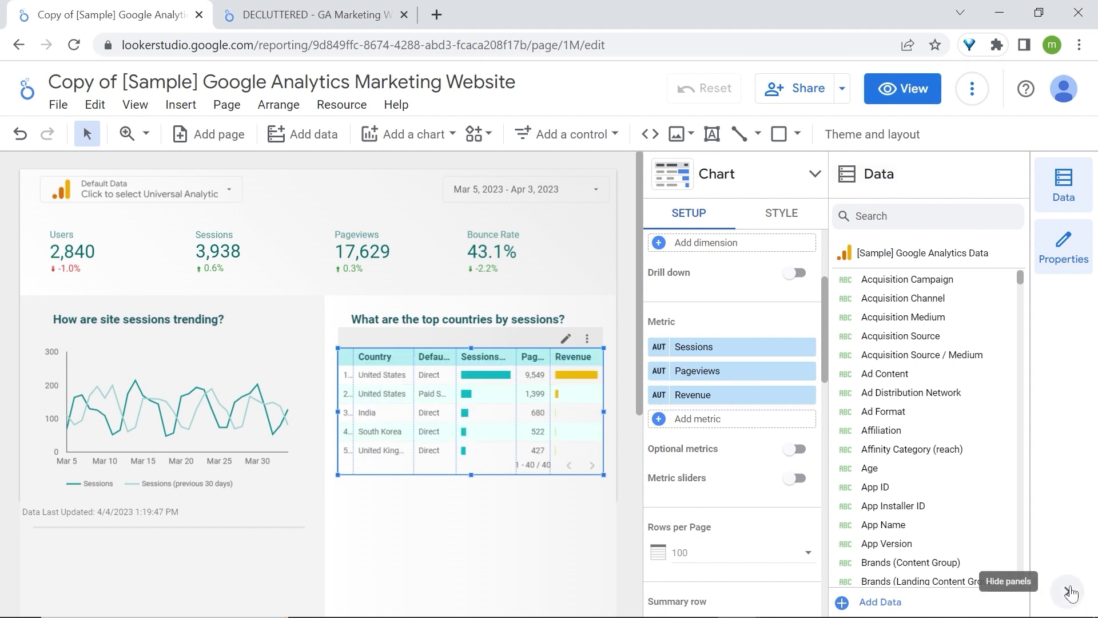
left_click(1069, 591)
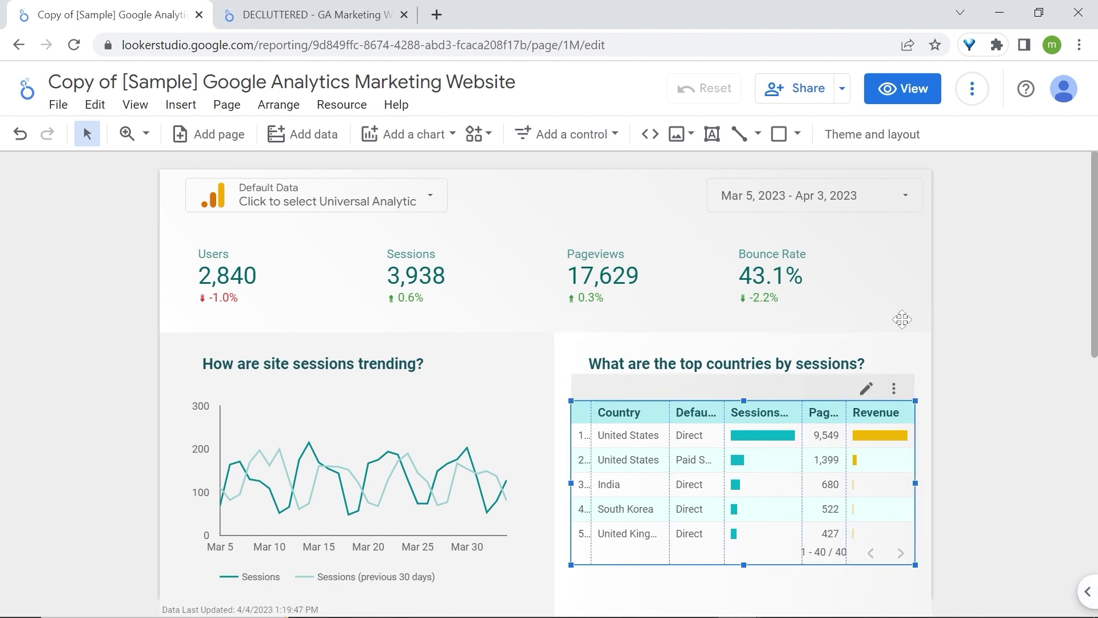
Enable Optional metrics on the countries table and move the Default Channel Grouping and Revenue chips into it
left_click(1086, 591)
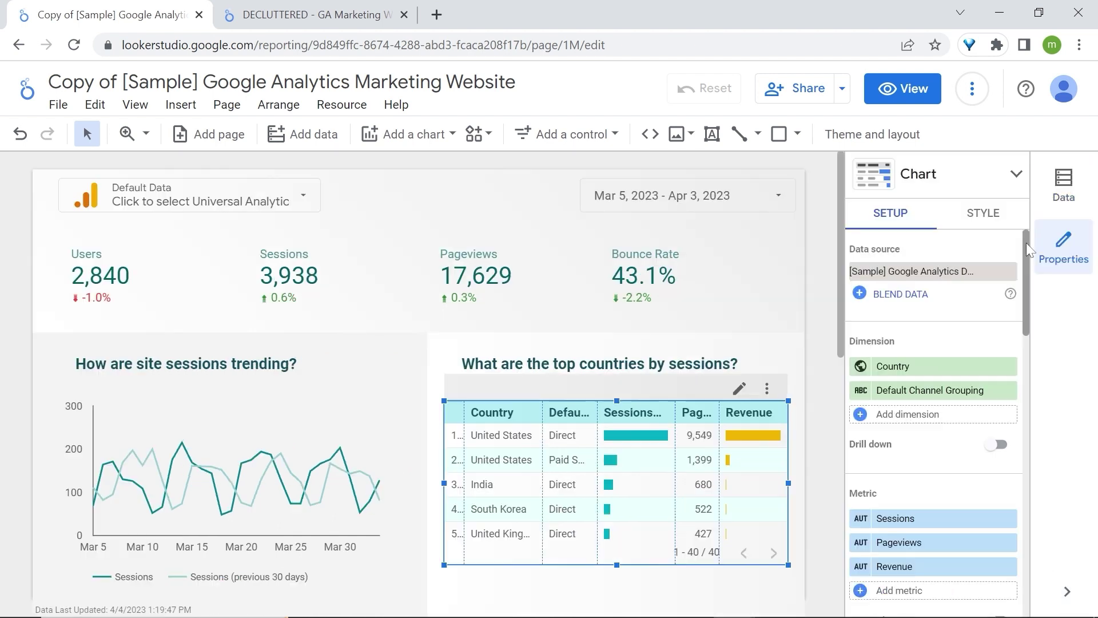
left_click_drag(1026, 242, 1020, 314)
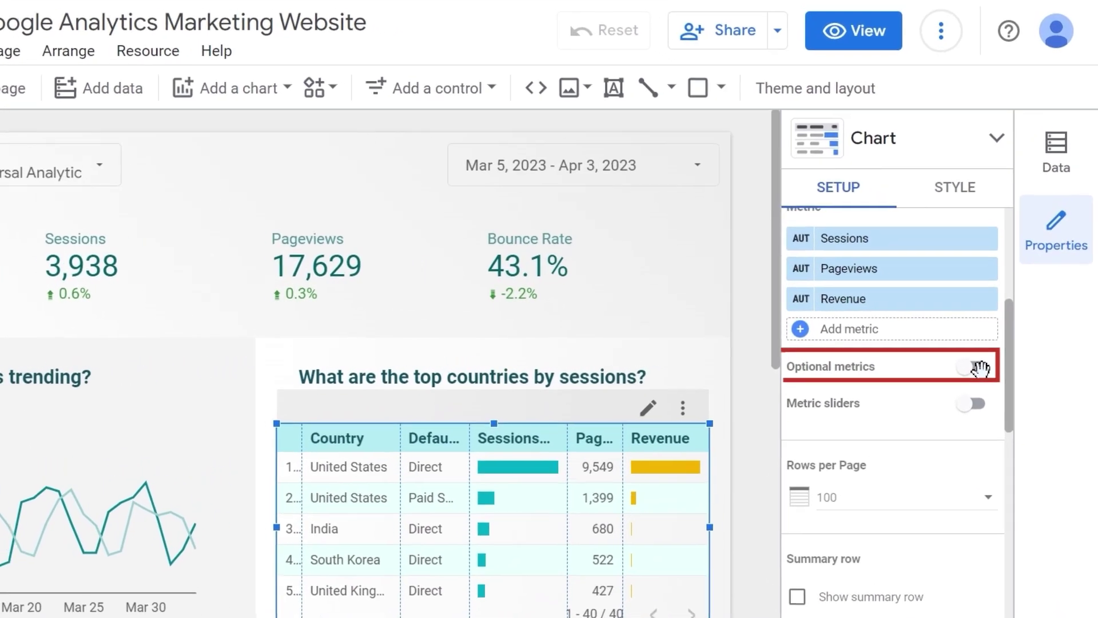
left_click(1000, 356)
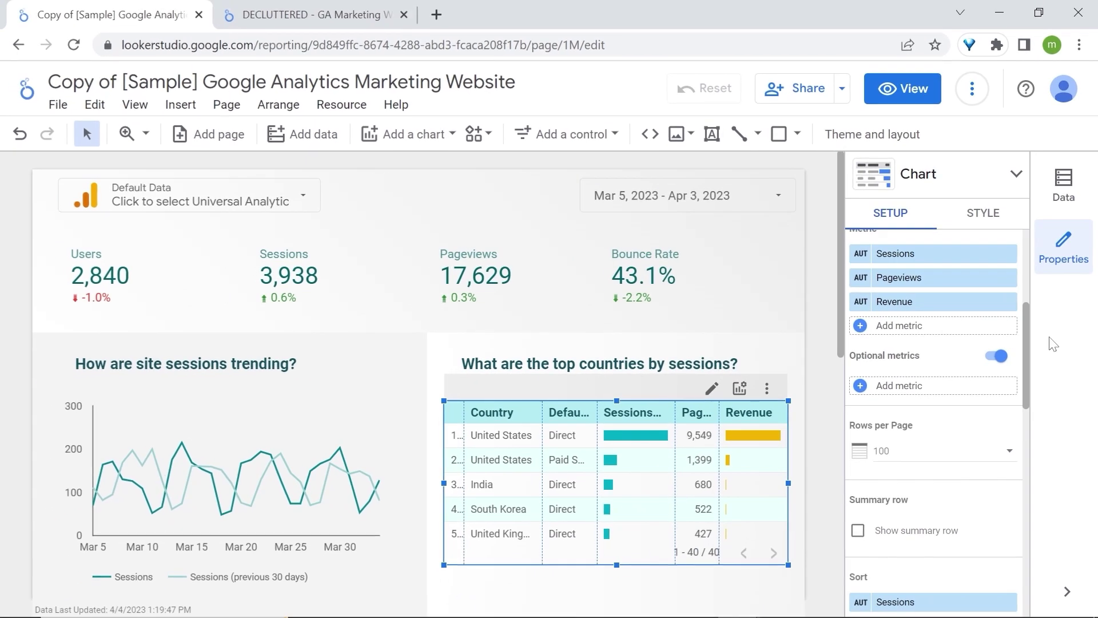
left_click(928, 393)
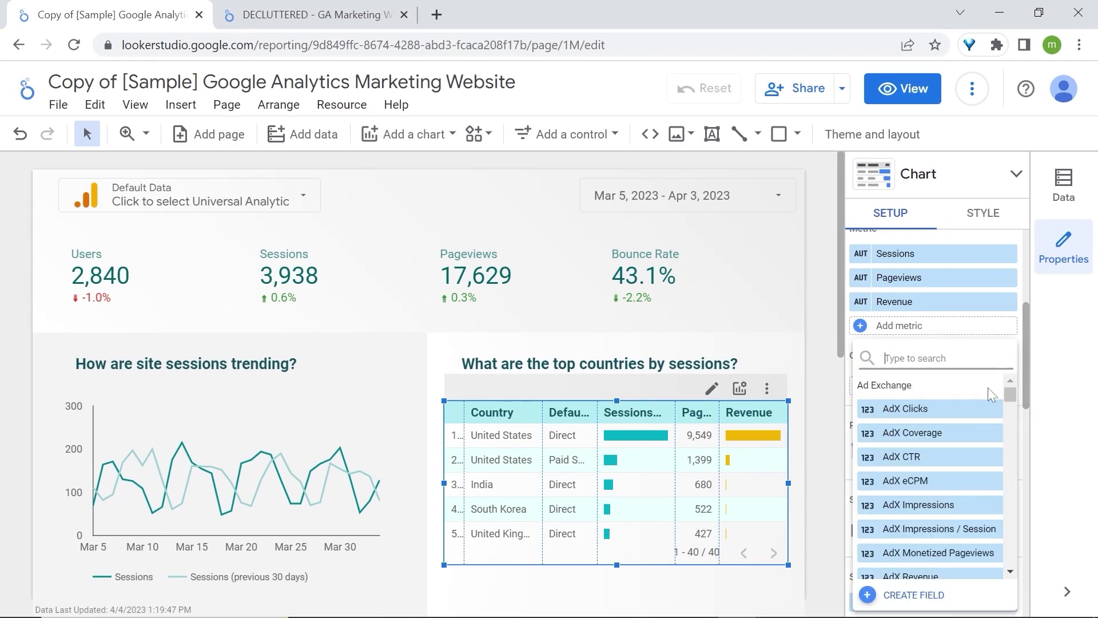
left_click(1025, 355)
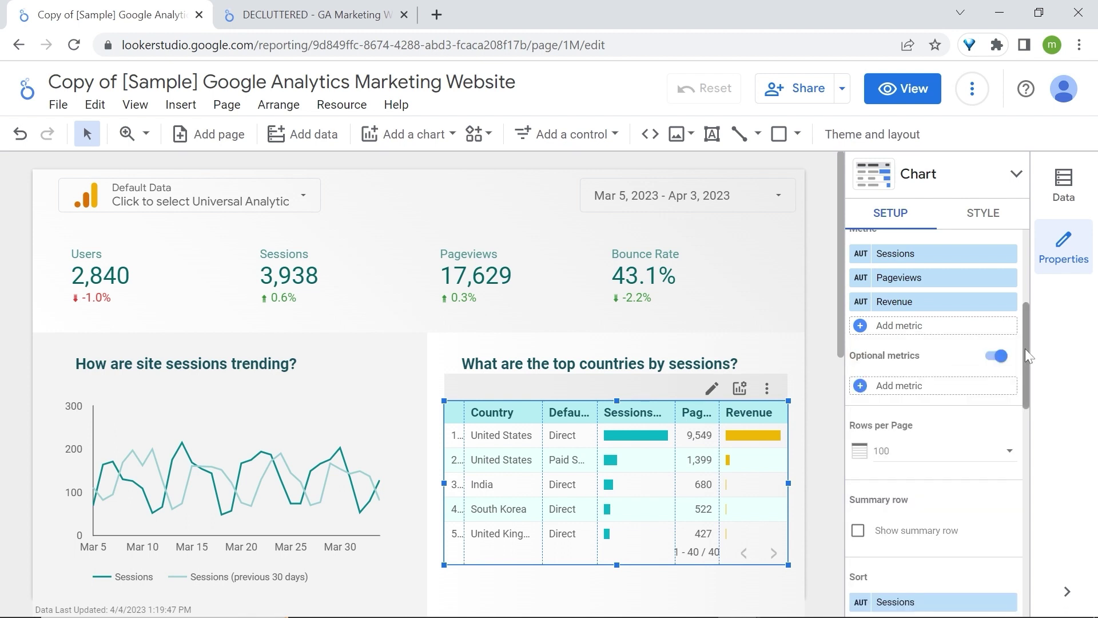
left_click_drag(1023, 349, 1027, 311)
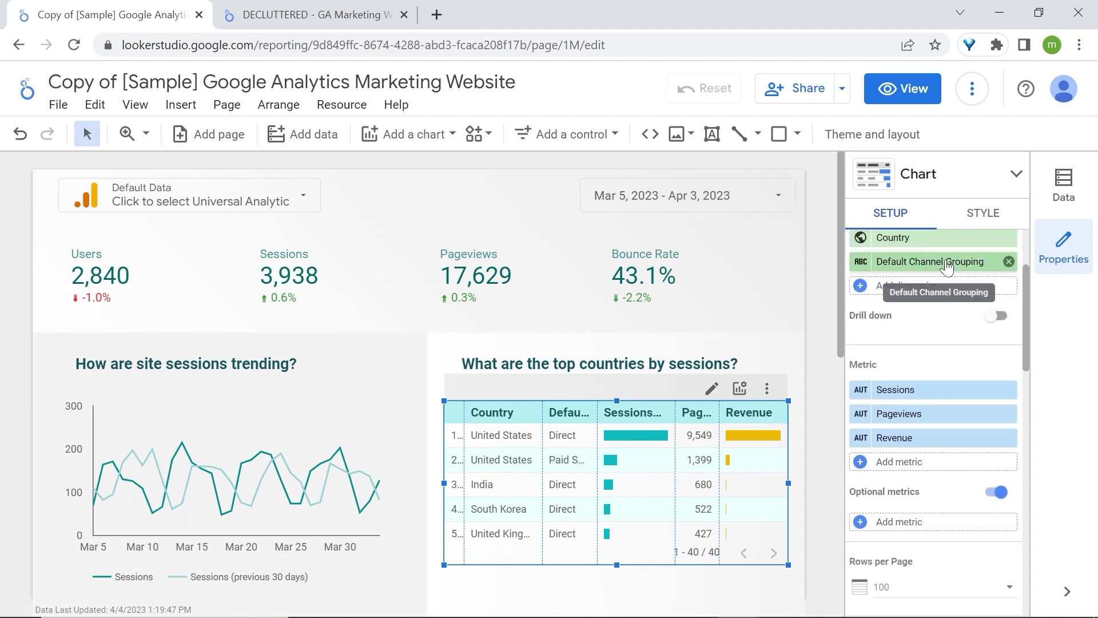
left_click_drag(946, 267, 940, 495)
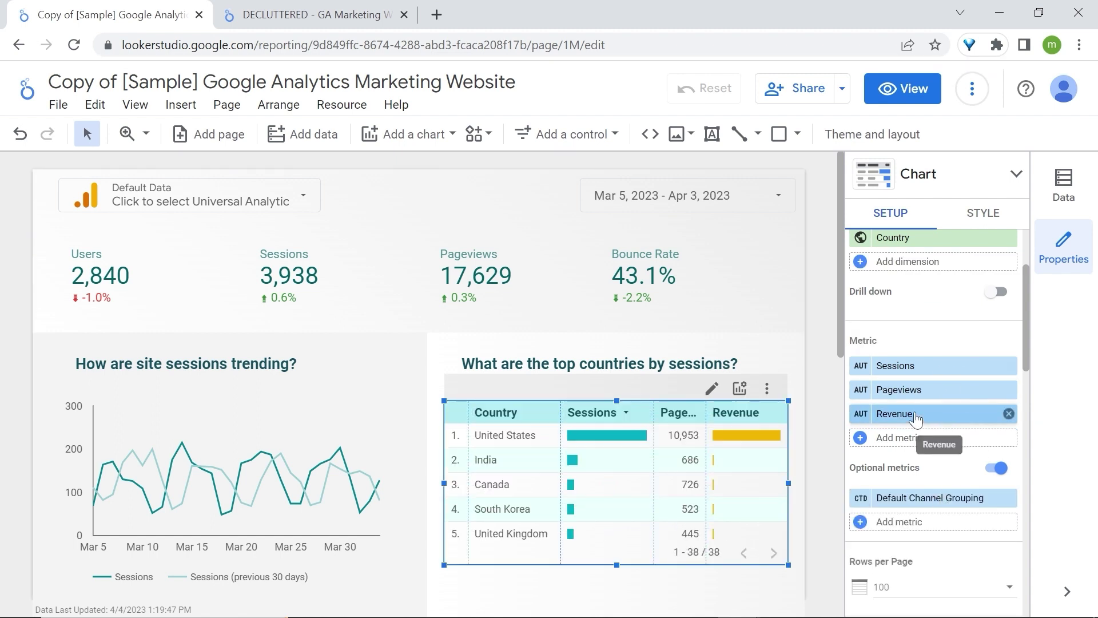
left_click_drag(914, 417, 929, 503)
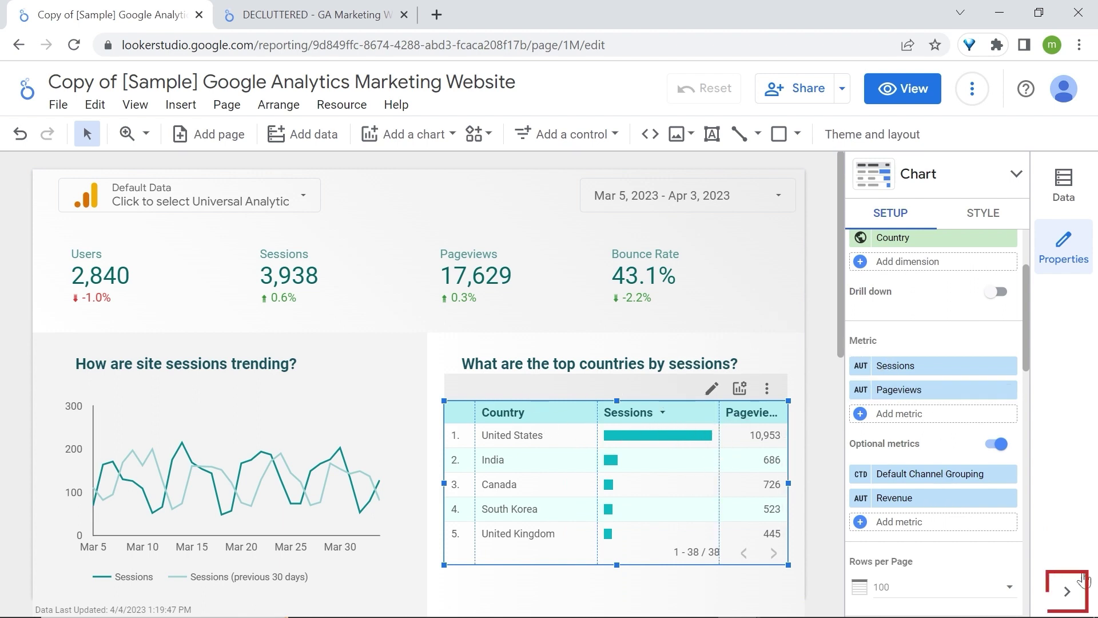
Preview the report and show the Revenue column through the table's optional metrics
left_click(1069, 589)
left_click(922, 92)
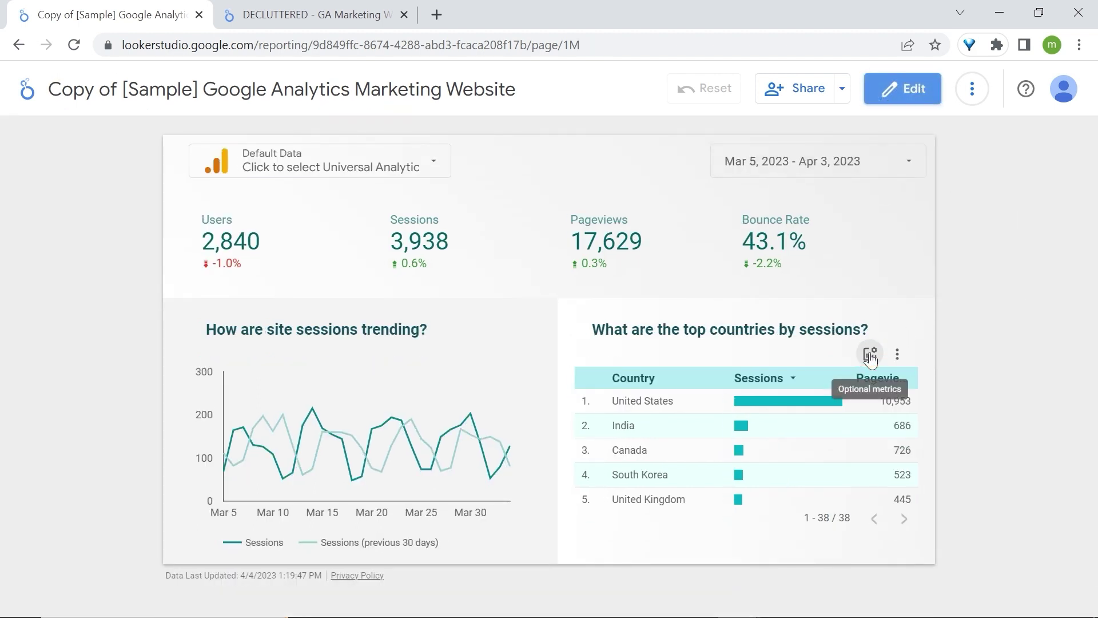
left_click(871, 357)
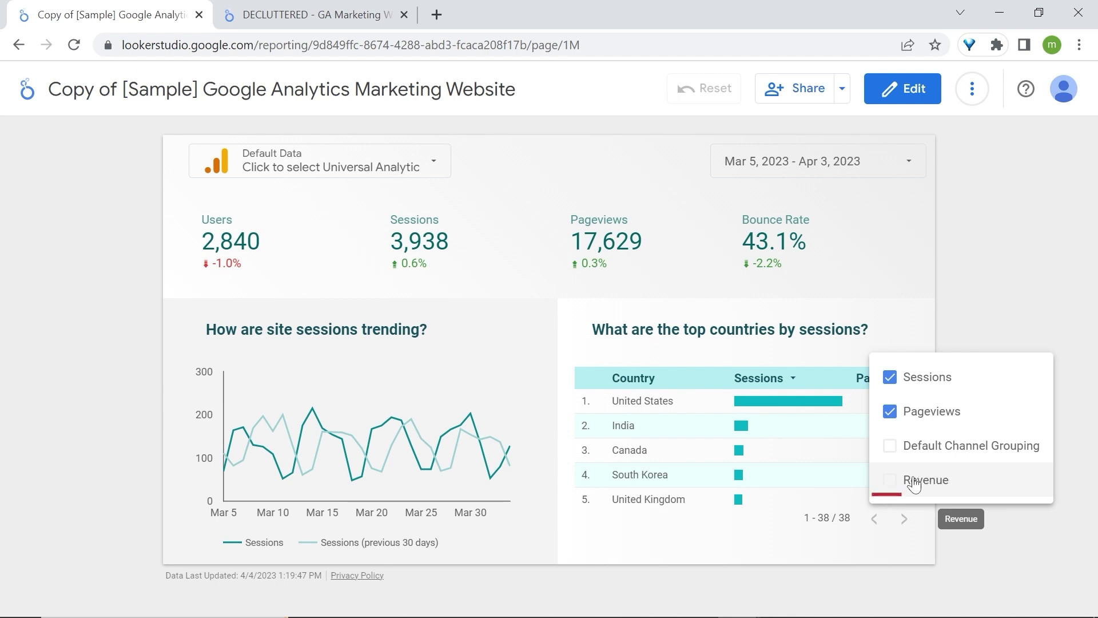
left_click(893, 486)
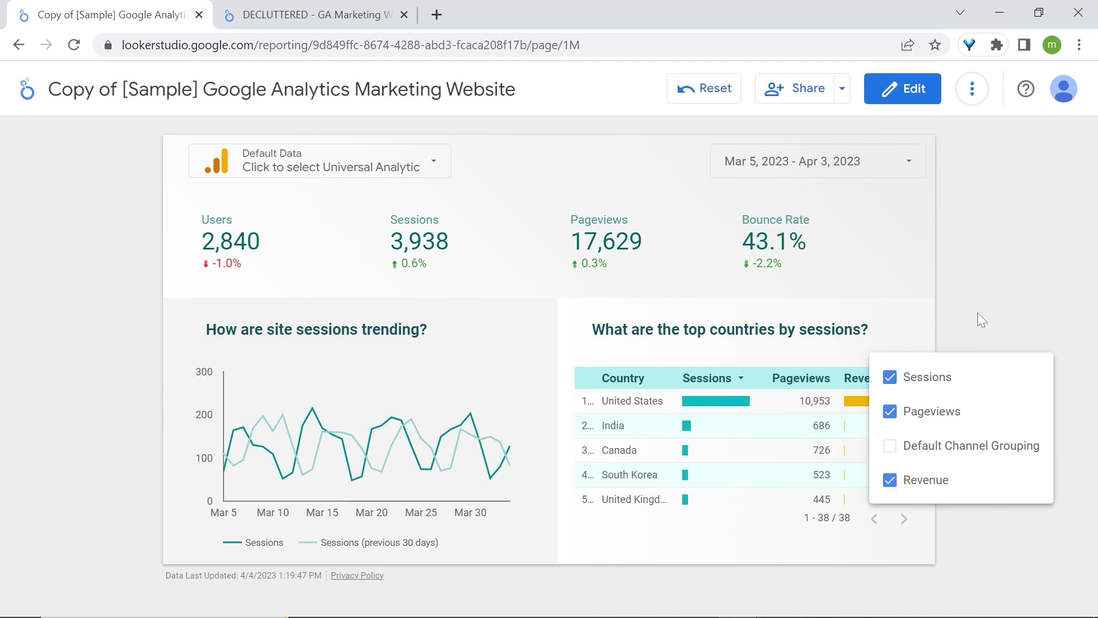
Also turn on Default Channel Grouping from the table's optional metrics list
left_click(870, 355)
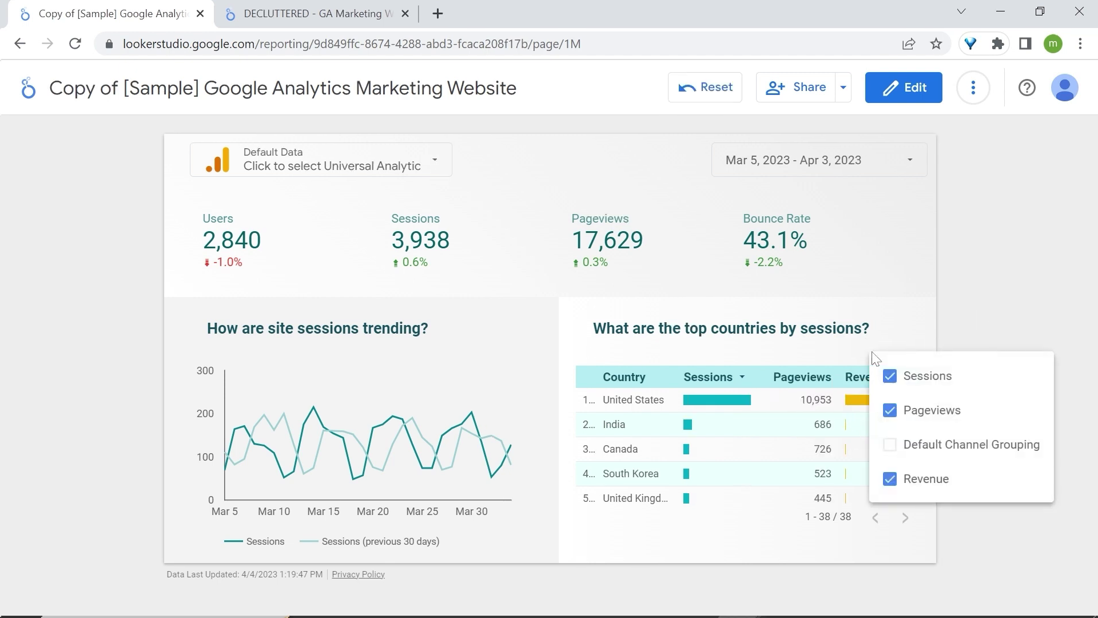
left_click(889, 479)
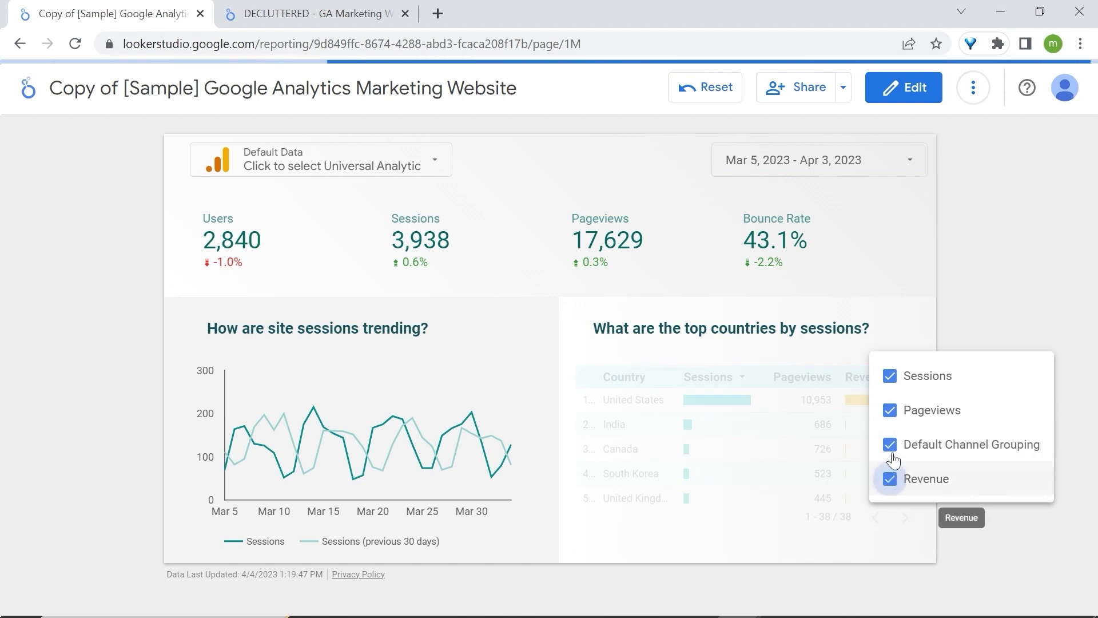
left_click(890, 410)
left_click(1015, 286)
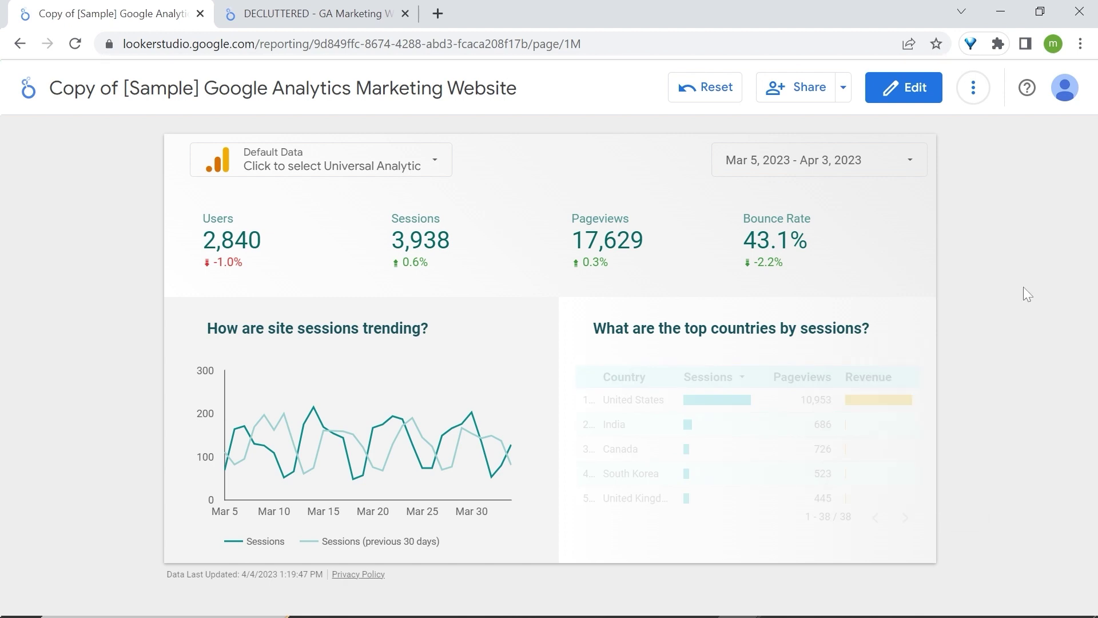